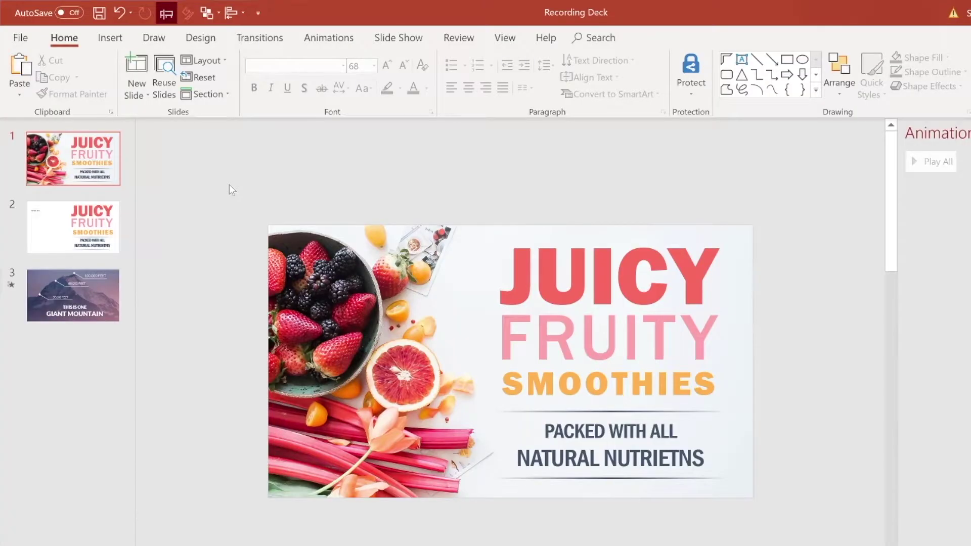
Select the JUICY FRUITY SMOOTHIES title box, then switch to slide 2 with its Sample text box
click(669, 276)
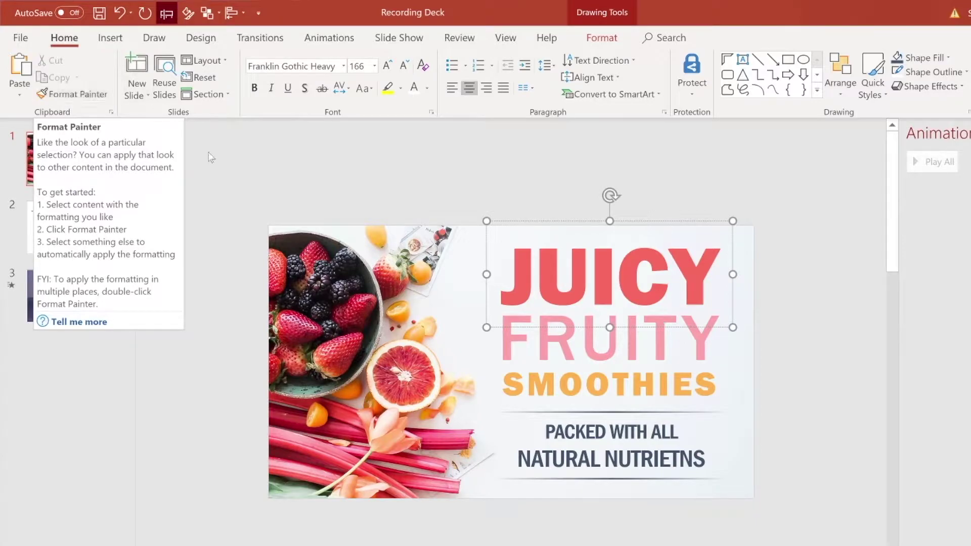
click(501, 223)
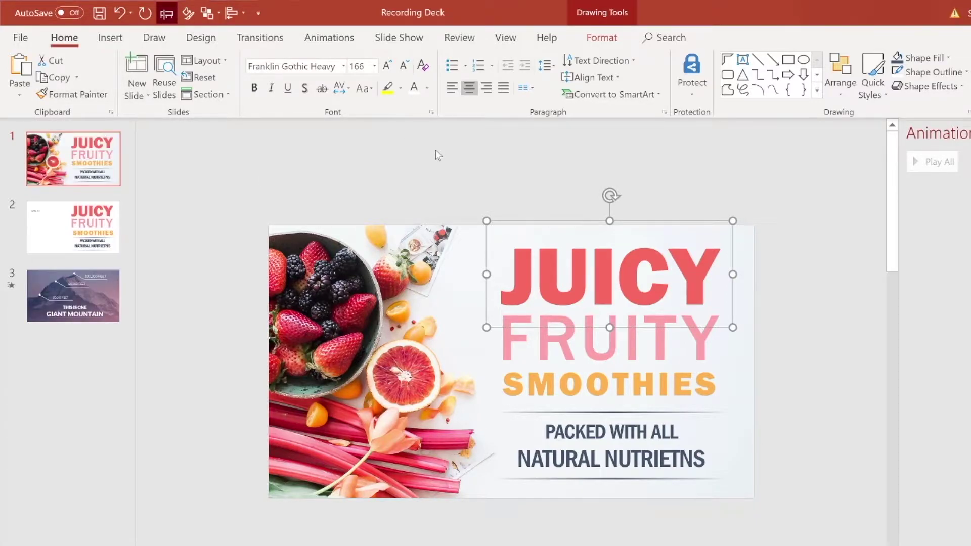
click(80, 233)
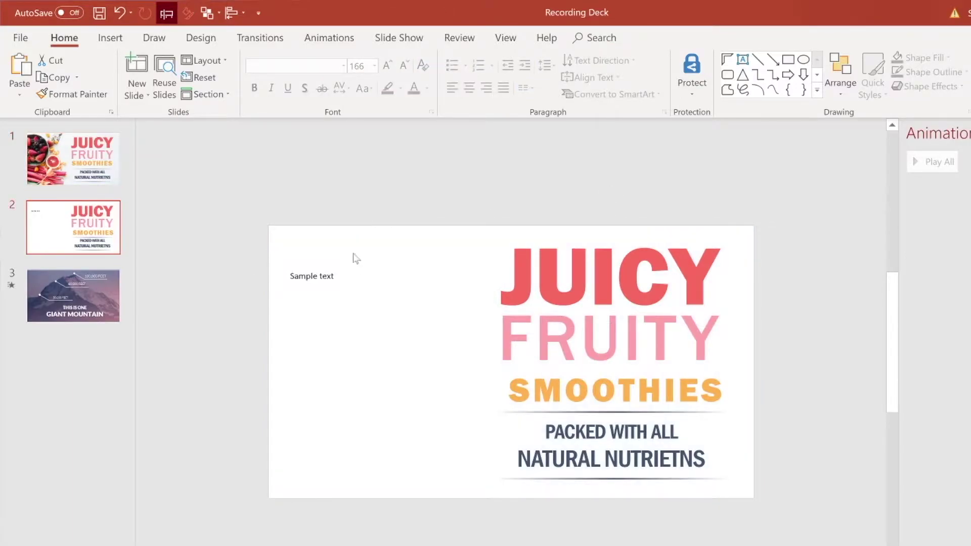
Nudge the Sample text box down-right, then select the whole JUICY title box as the formatting source
click(310, 277)
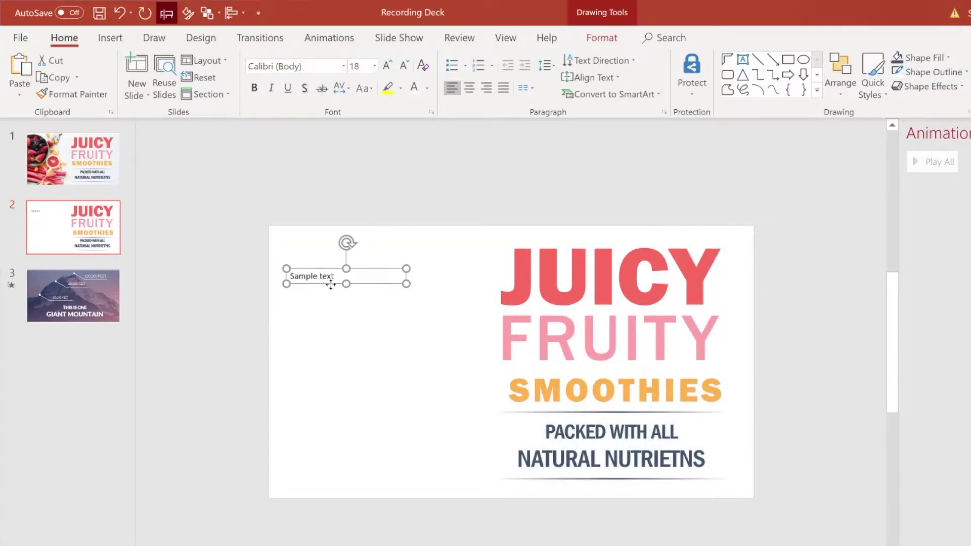
drag(326, 284, 353, 289)
click(343, 226)
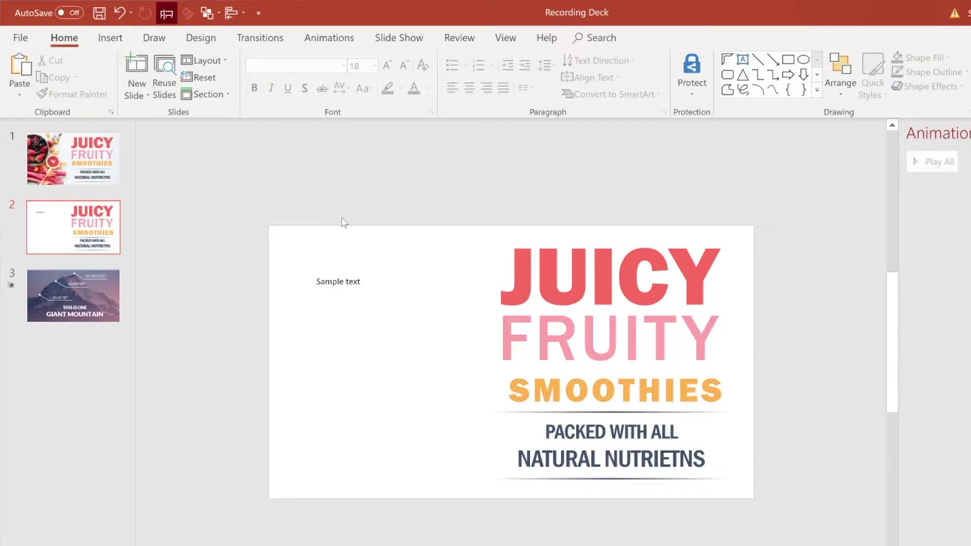
click(501, 276)
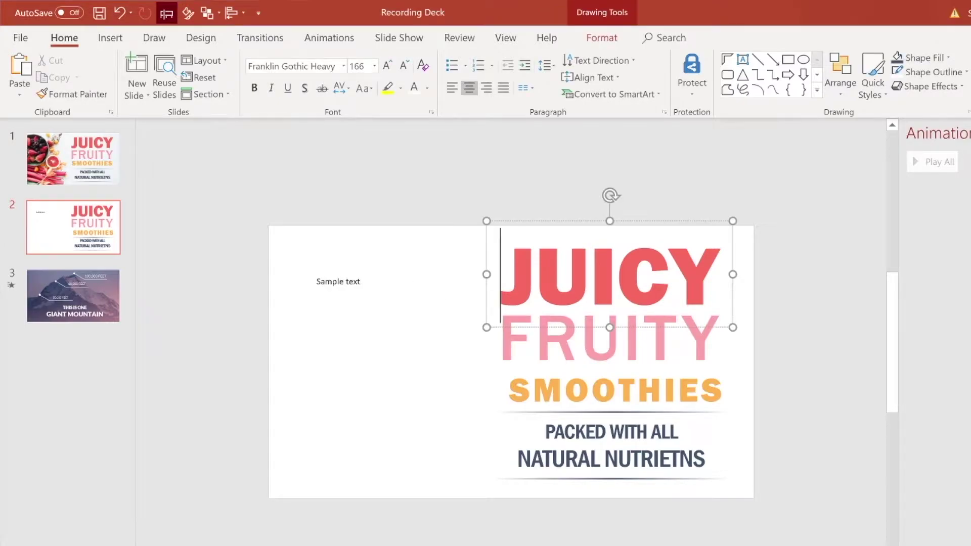
click(572, 218)
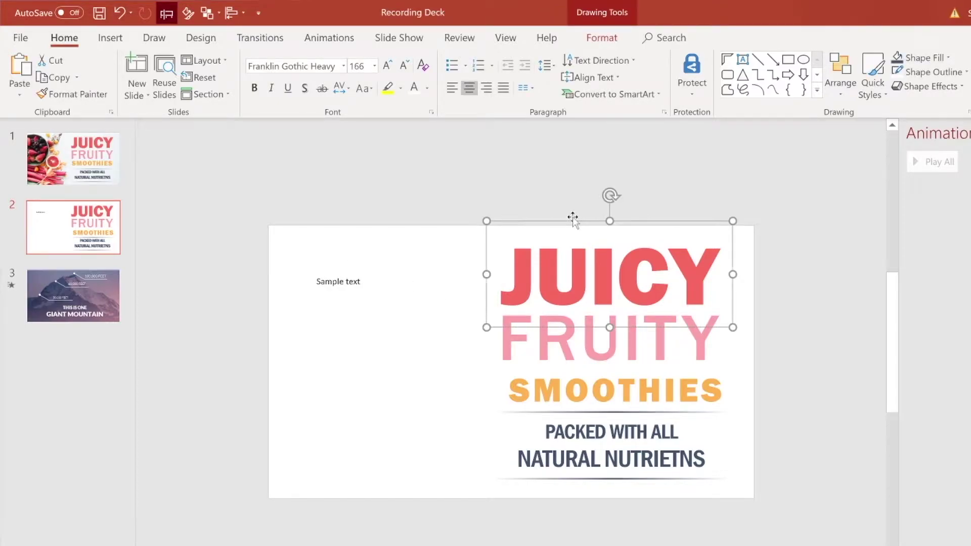
click(361, 281)
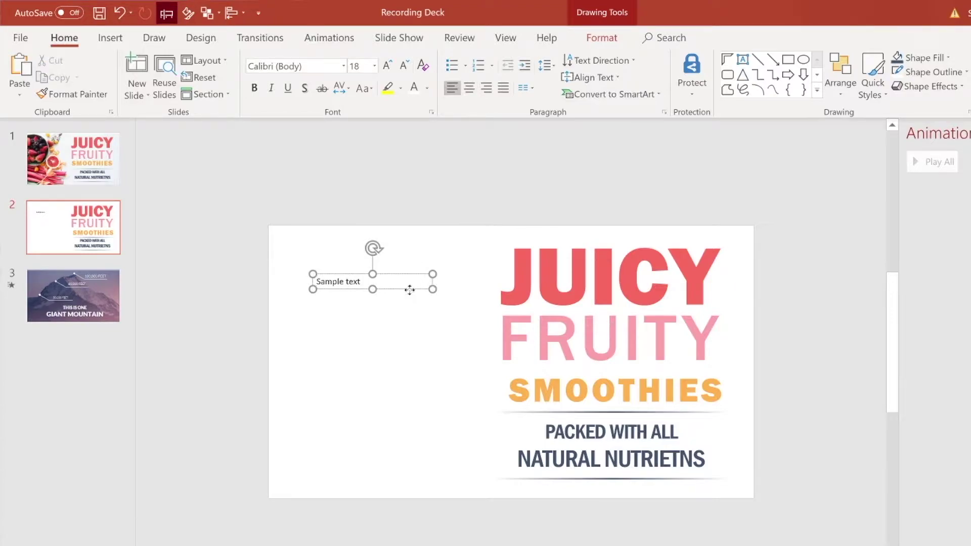
click(500, 217)
click(535, 275)
click(543, 222)
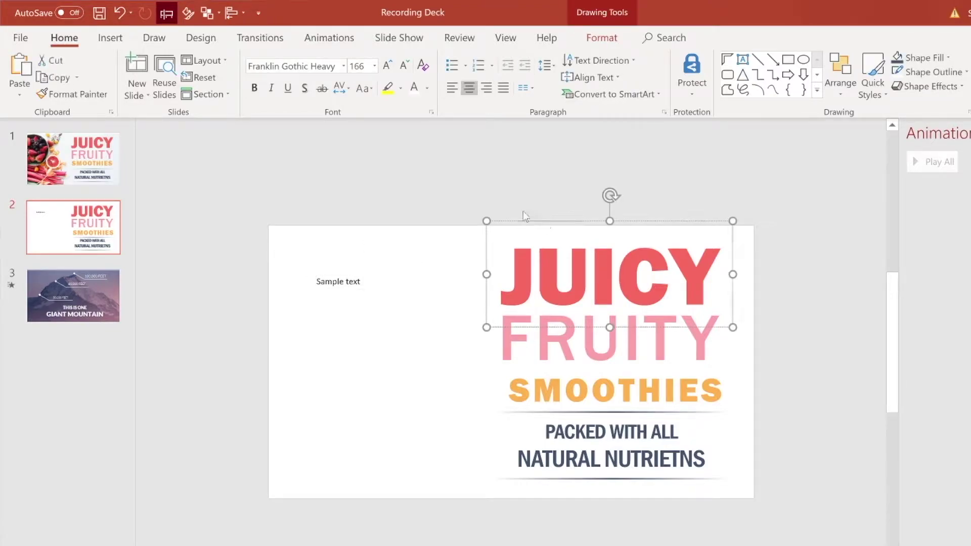
Paint the JUICY formatting onto the Sample text box, then widen it and move it upward
click(86, 90)
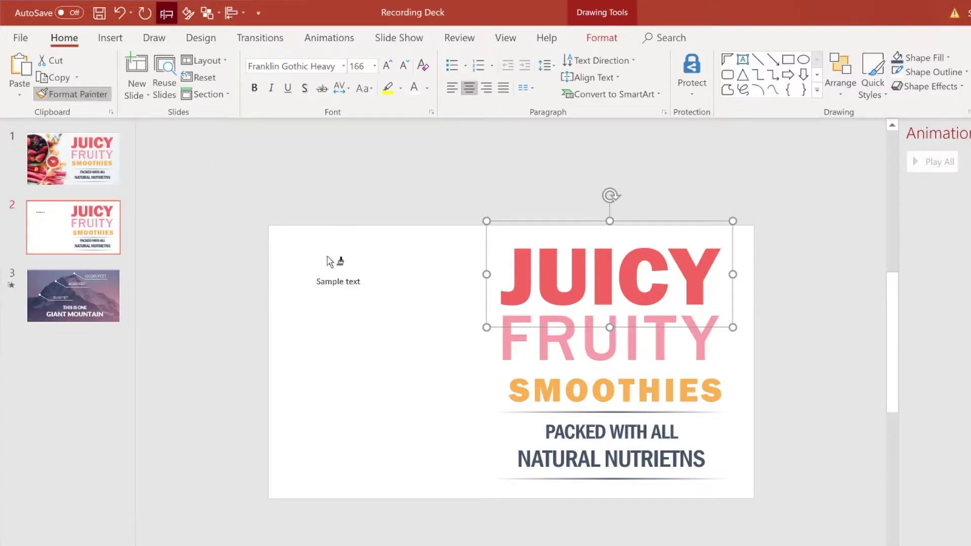
click(337, 282)
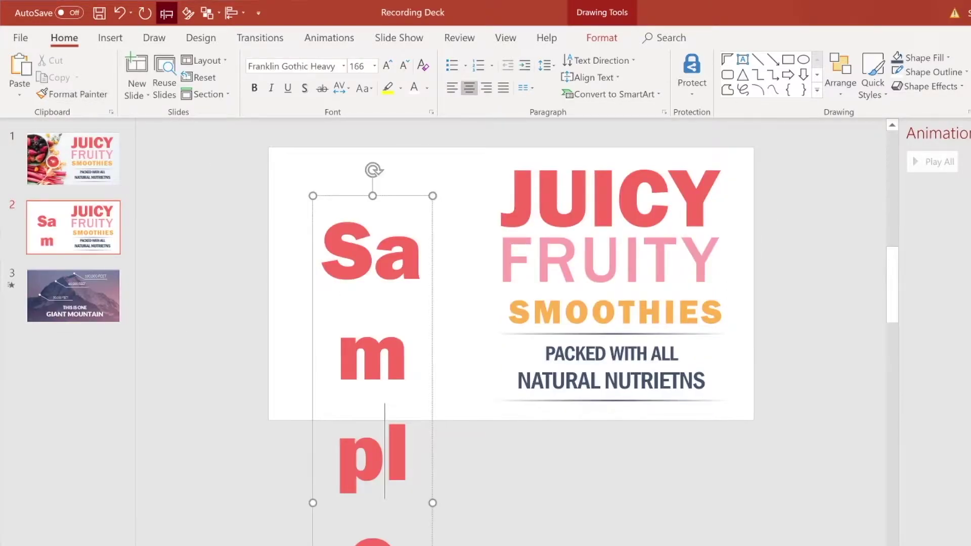
drag(434, 503, 753, 465)
drag(520, 381, 526, 211)
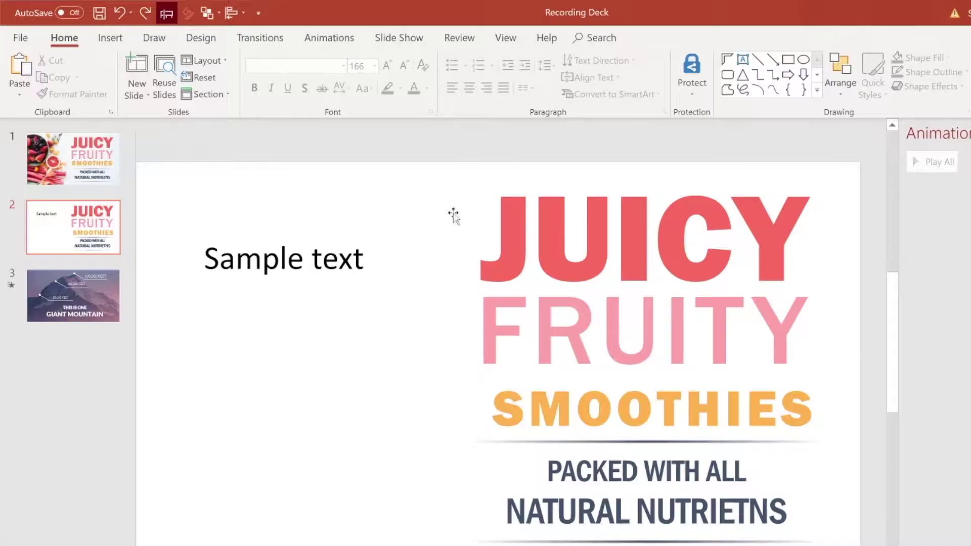
Copy the letter J's red heavy formatting onto the word Sample only
click(531, 235)
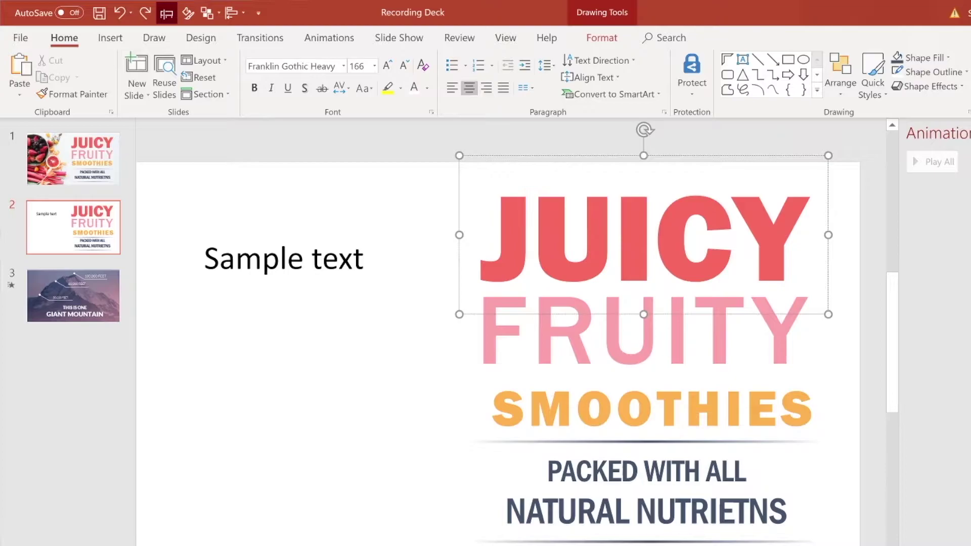
click(480, 235)
key(shift+Right)
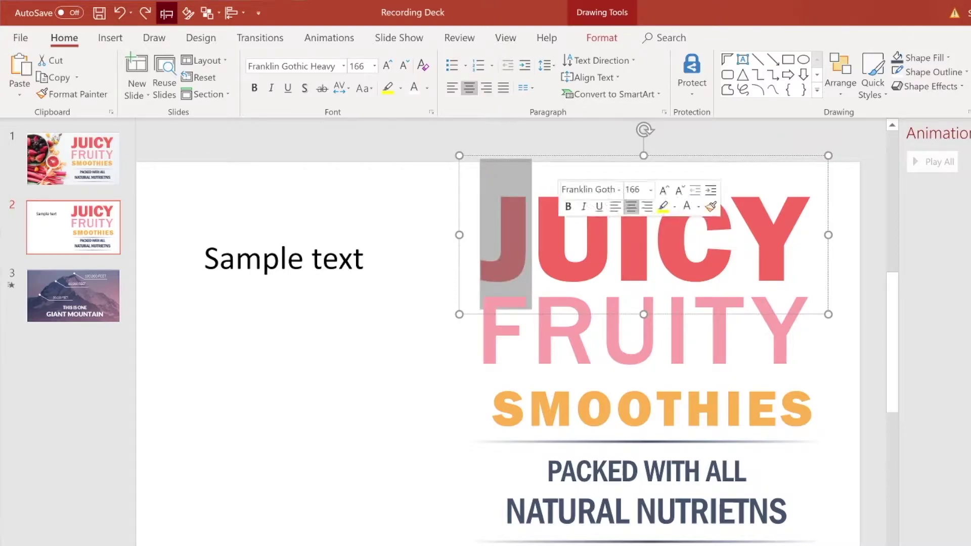
click(93, 98)
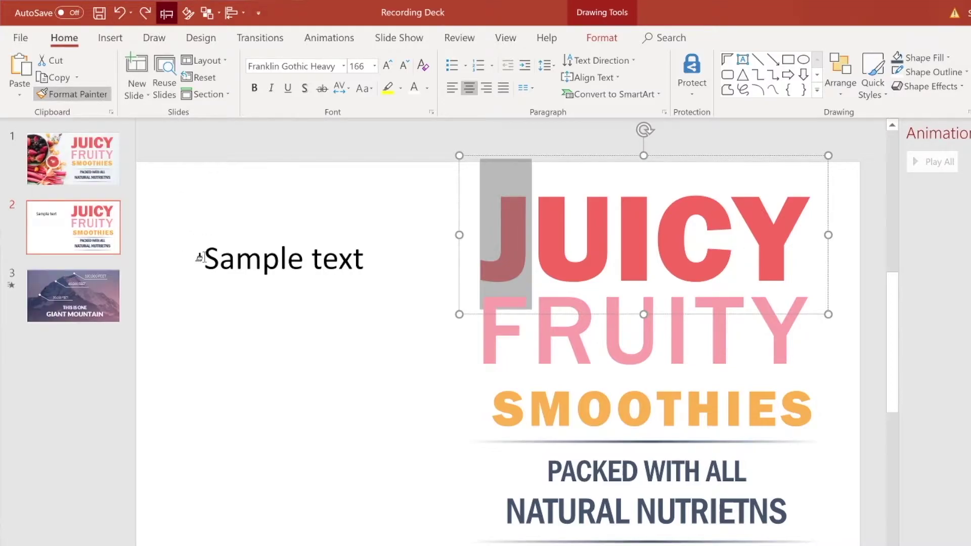
mouse_move(200, 258)
mouse_down()
mouse_move(377, 265)
mouse_move(298, 269)
mouse_up()
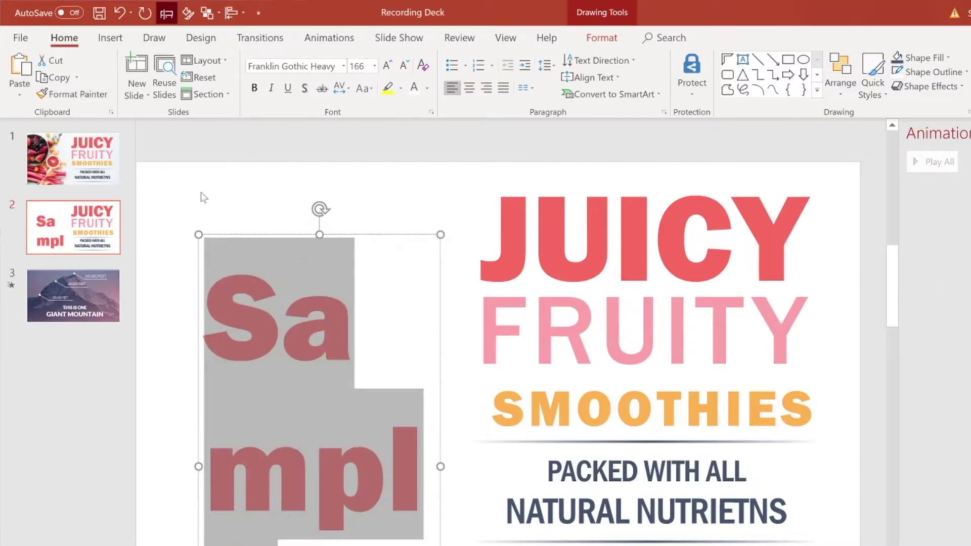
scroll(372, 272, down, 3)
Widen the Sample box, shrink Sample to 96 pt, place the box left of JUICY, and select PACKED
scroll(372, 271, down, 2)
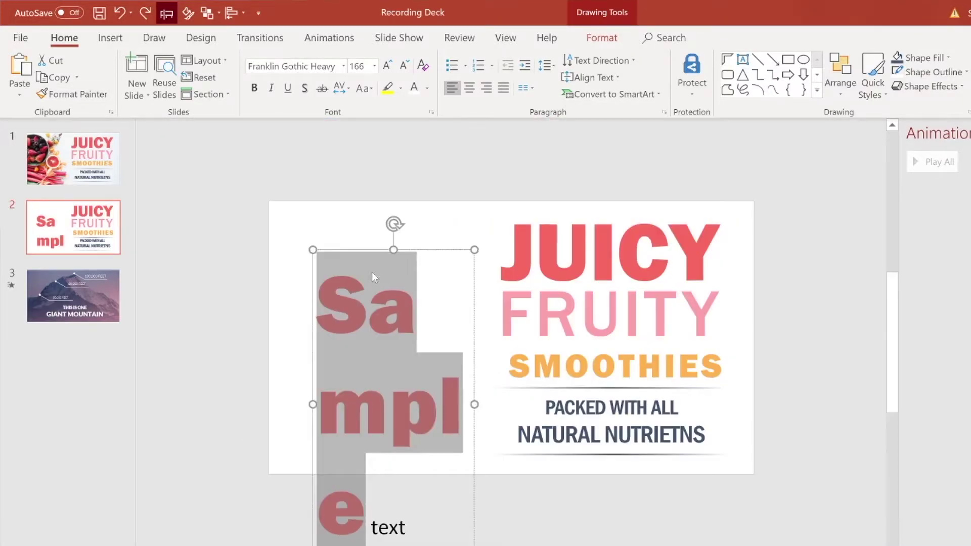
click(393, 361)
drag(474, 404, 607, 387)
key(ctrl+shift+comma)
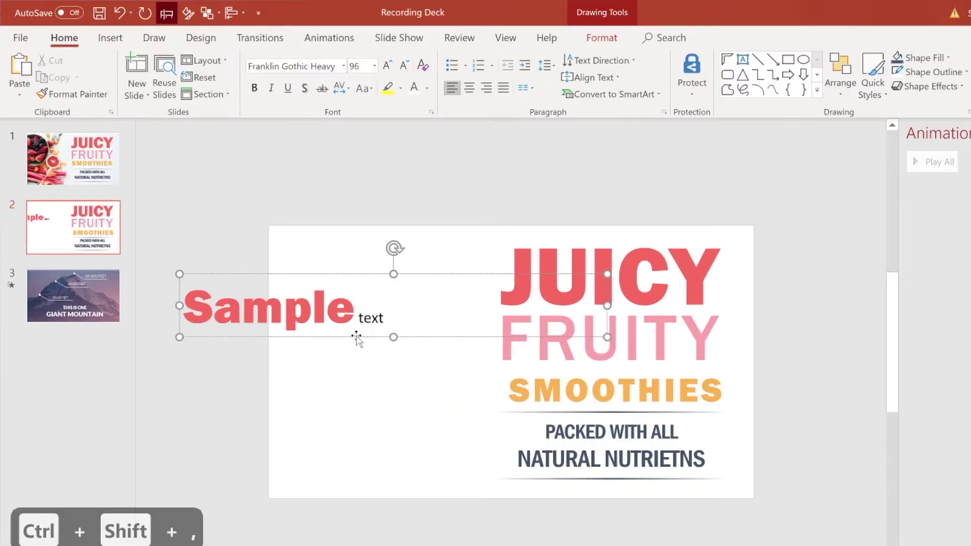
drag(356, 336, 502, 313)
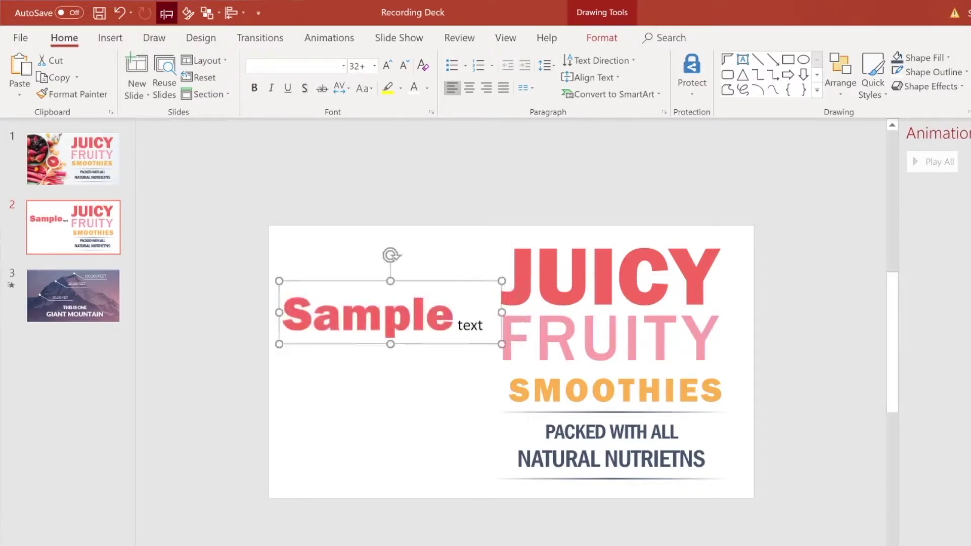
drag(428, 343, 393, 348)
double_click(428, 324)
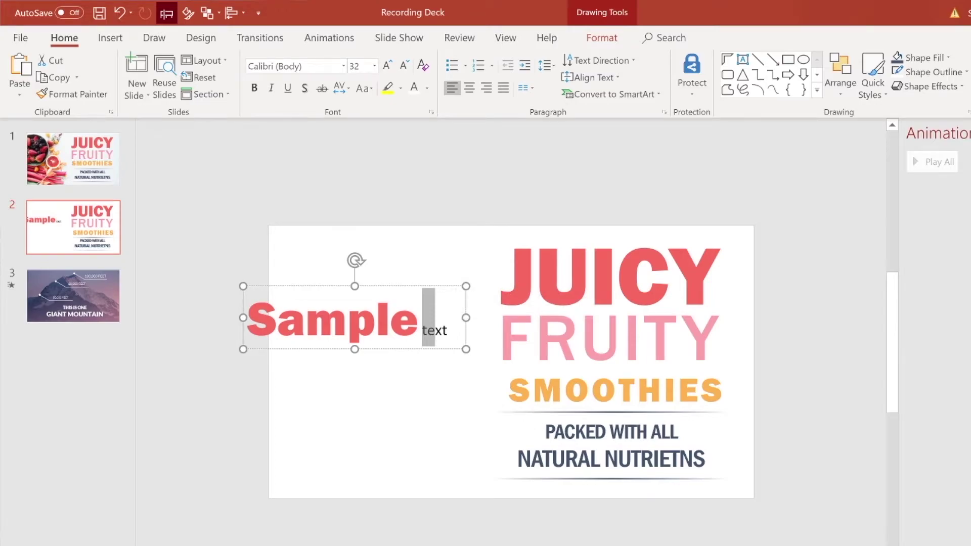
double_click(569, 432)
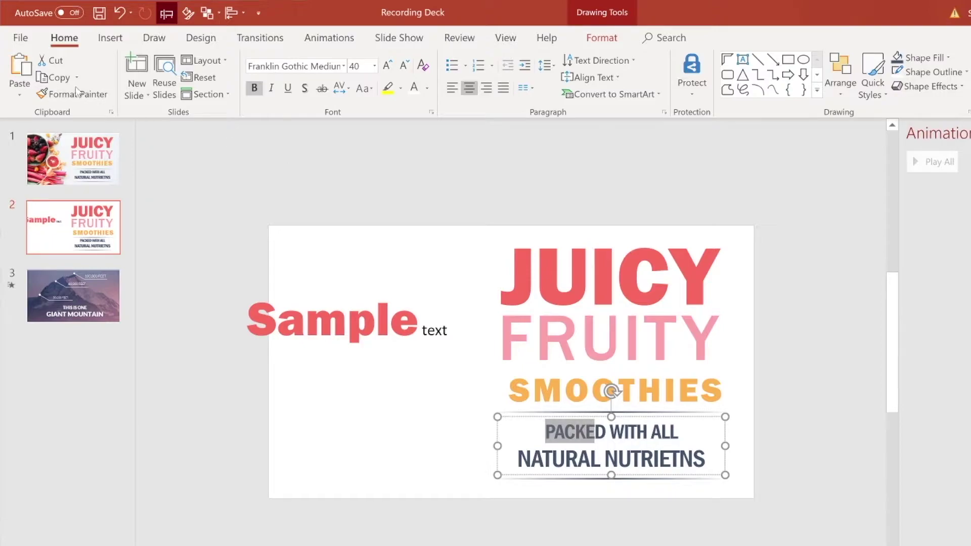
Paint the PACKED WITH ALL tagline style onto the word text
click(84, 99)
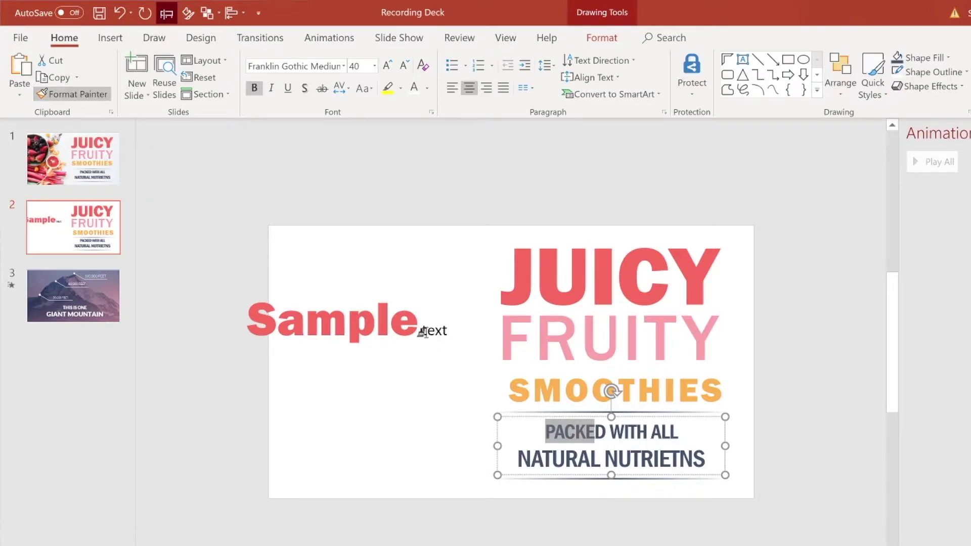
drag(420, 332, 454, 333)
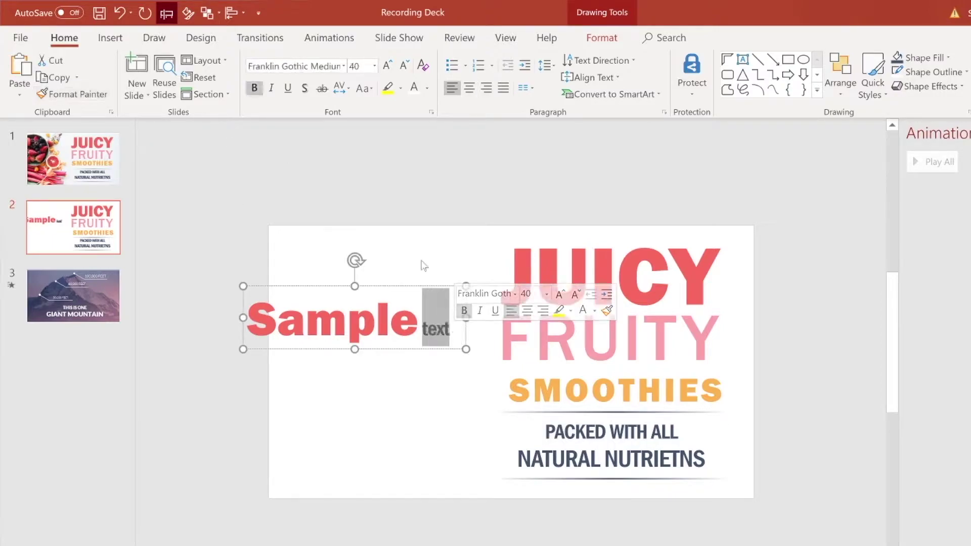
click(409, 221)
click(390, 318)
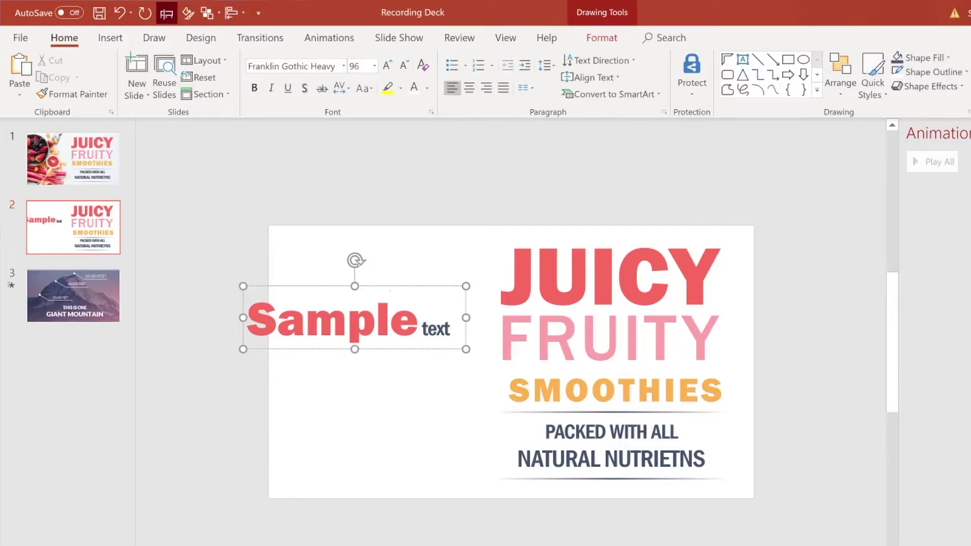
Check the restyled word text, undo the last change, and select the letters le in Sample
click(535, 276)
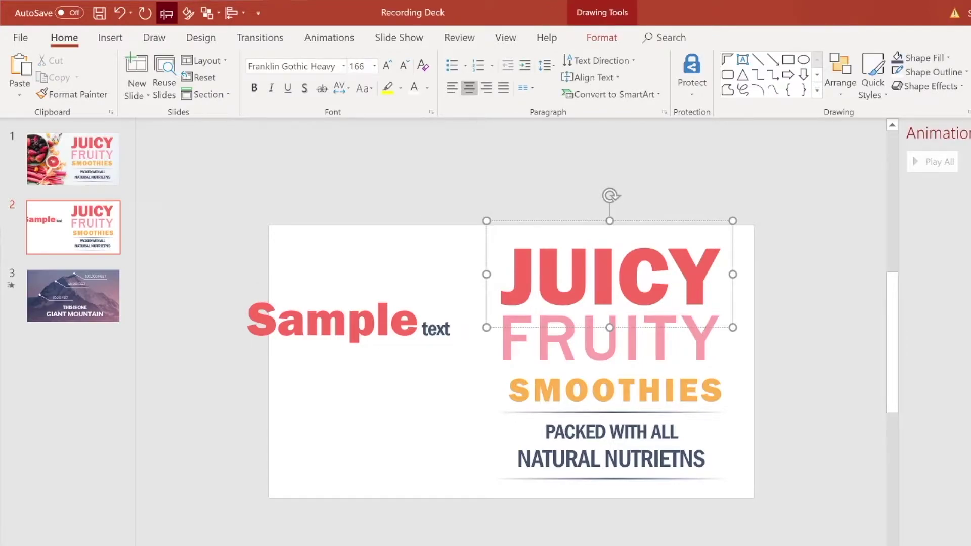
click(444, 329)
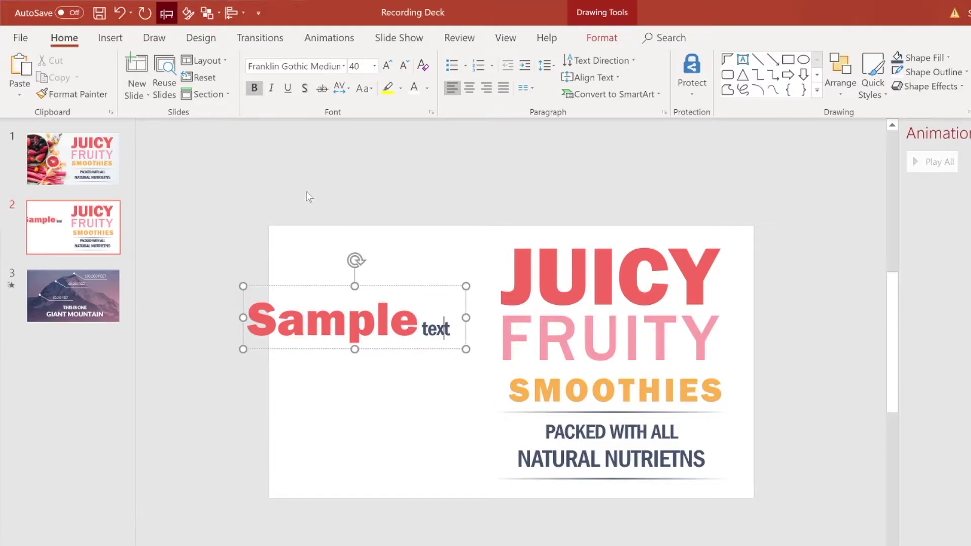
click(347, 225)
key(ctrl+z)
drag(420, 319, 375, 319)
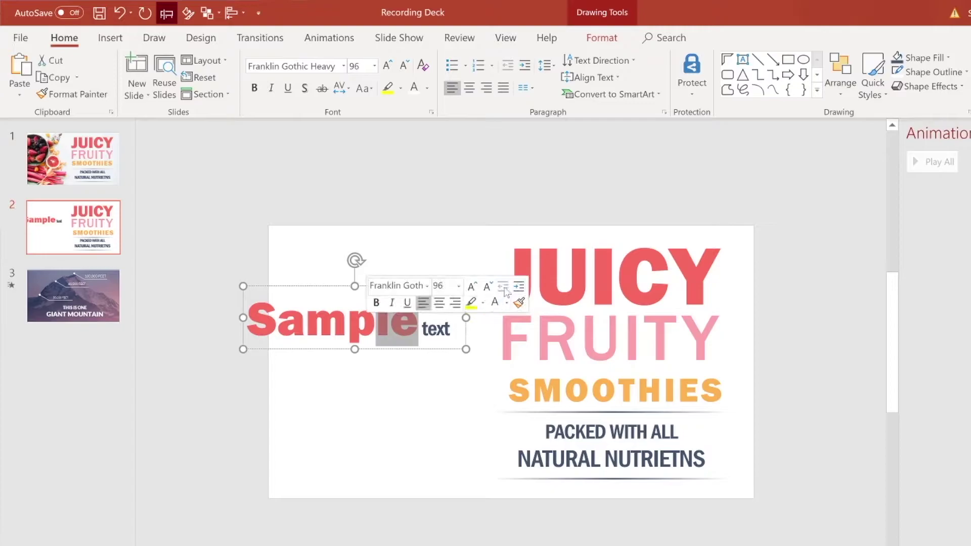
Paint the JUICY letter J's formatting onto the word Sample
click(501, 291)
key(shift+Right)
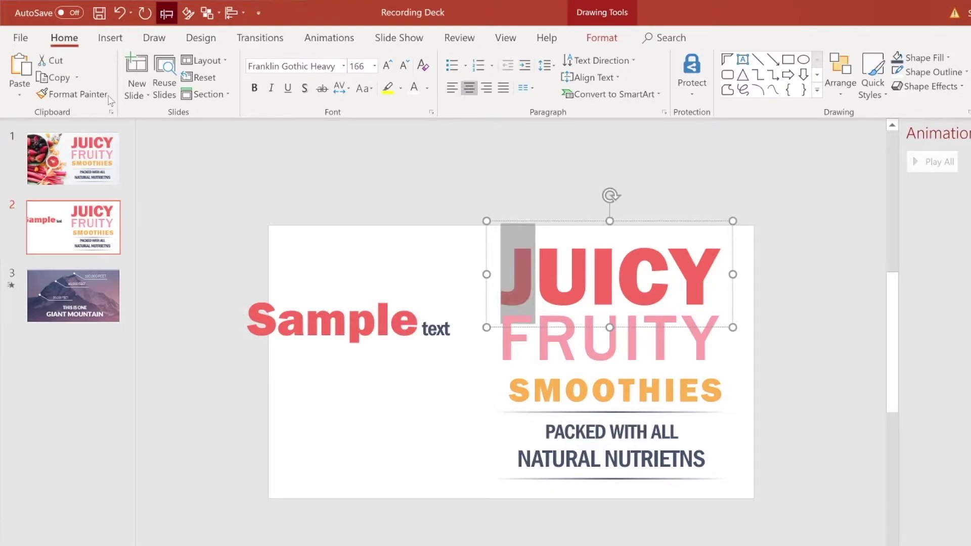
click(106, 98)
drag(245, 320, 411, 321)
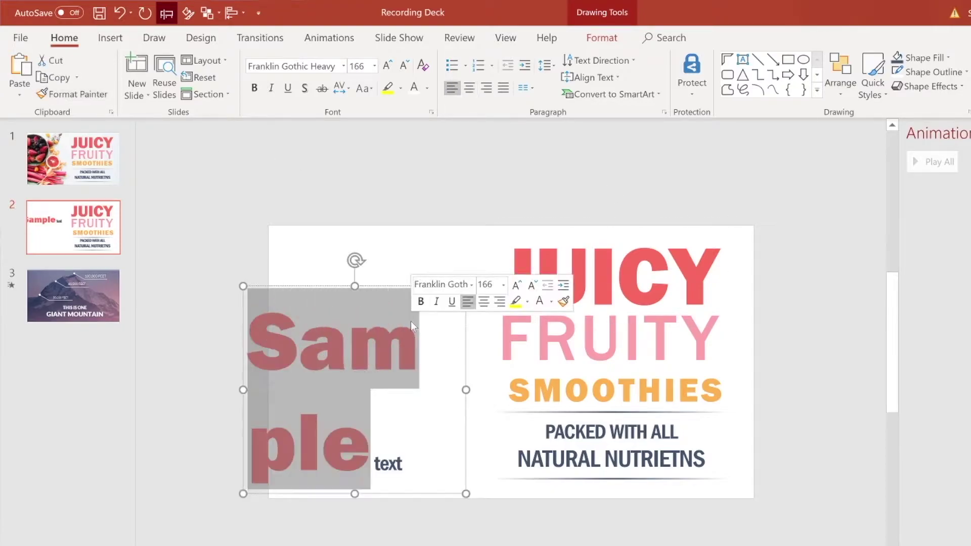
key(Escape)
key(Escape)
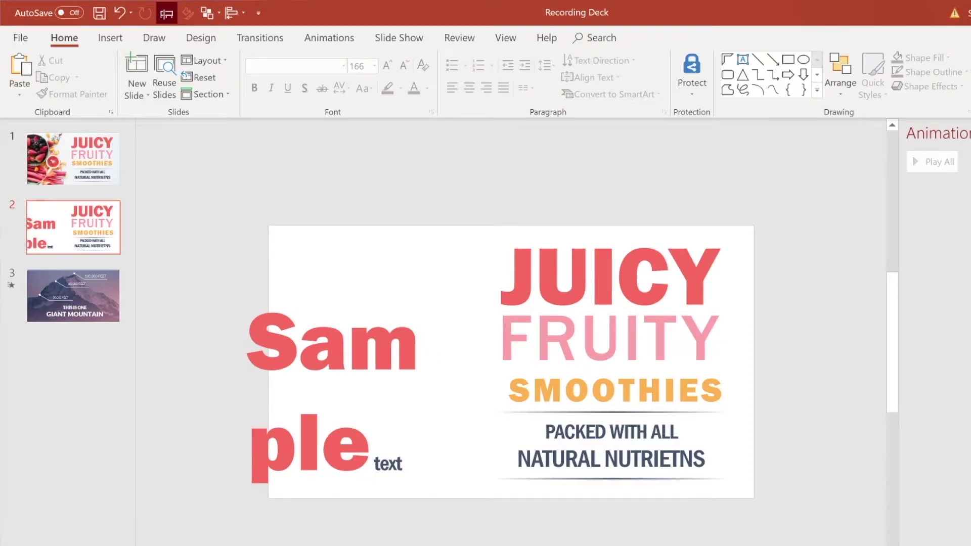
Widen the box, shrink all of Sample text two font steps, and move it to the top-left corner
click(468, 405)
drag(466, 390, 618, 387)
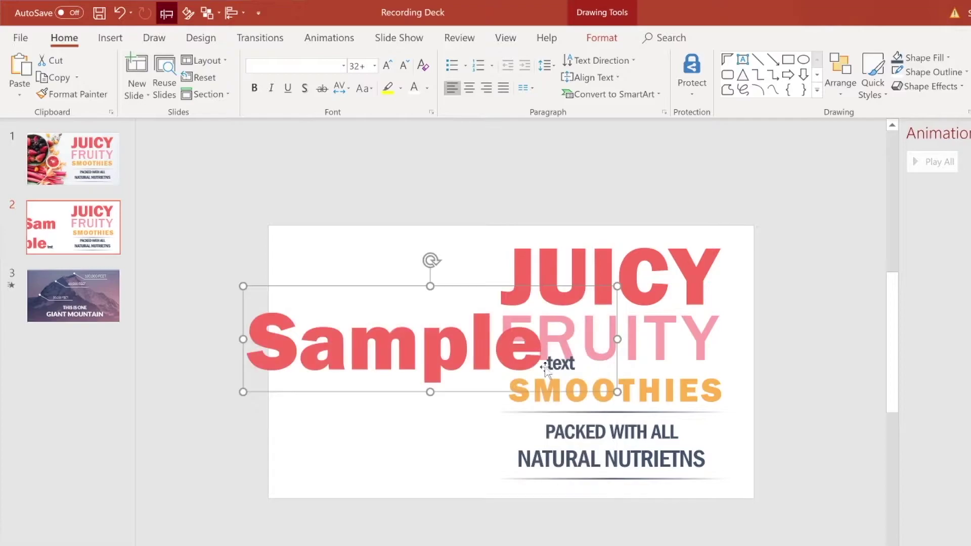
click(455, 353)
key(ctrl+a)
key(ctrl+shift+comma)
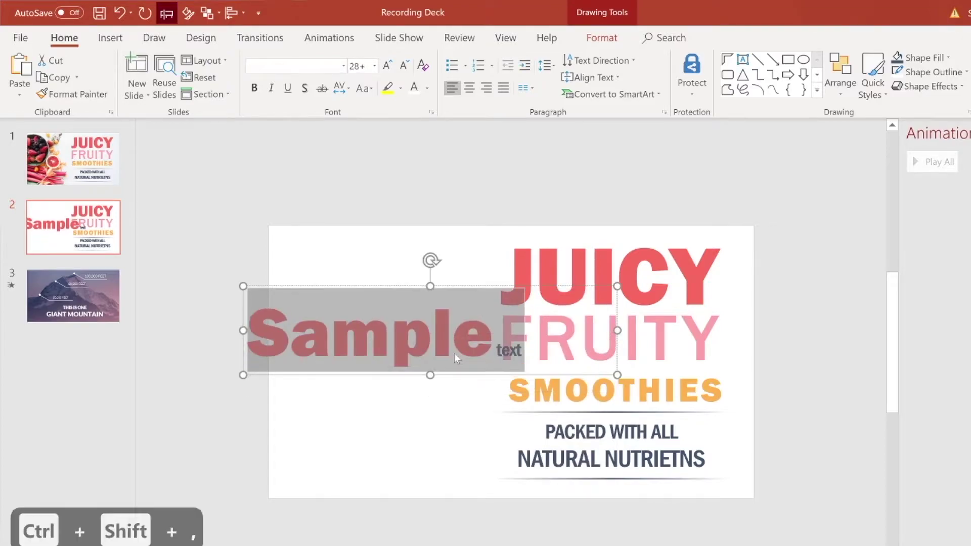
key(ctrl+shift+comma)
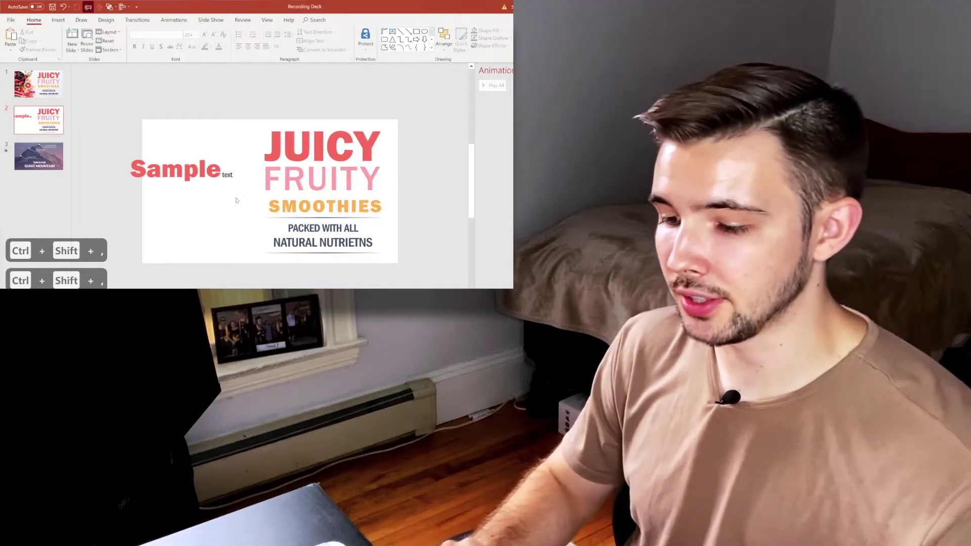
click(191, 179)
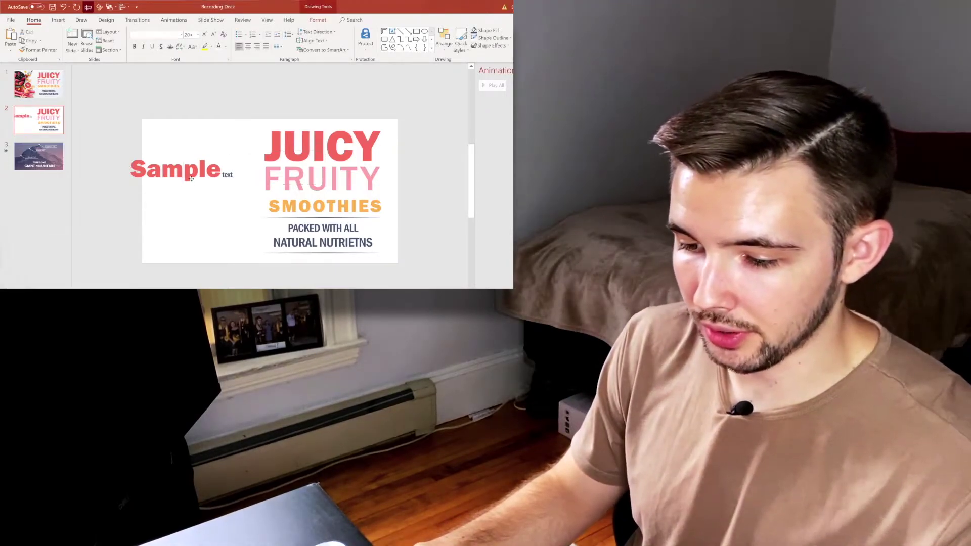
drag(191, 179, 201, 153)
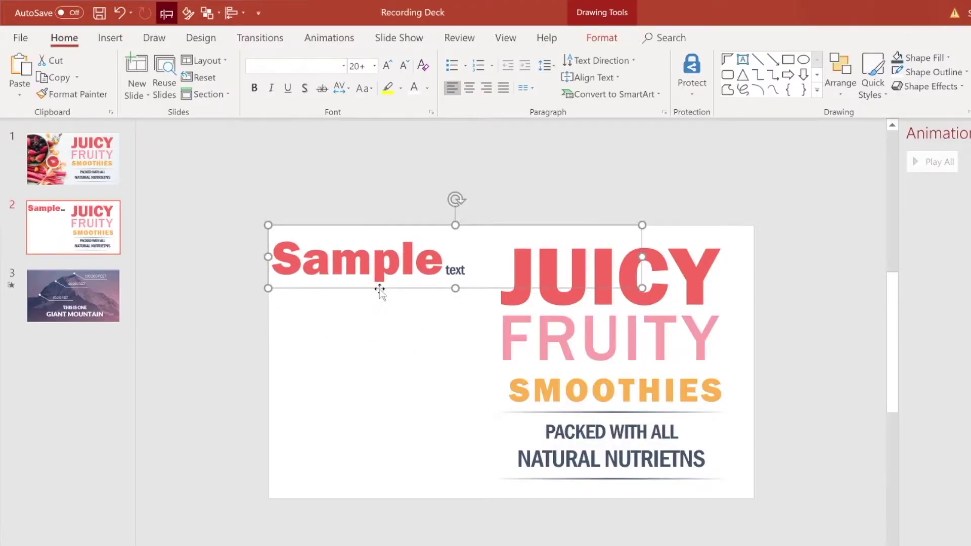
click(423, 345)
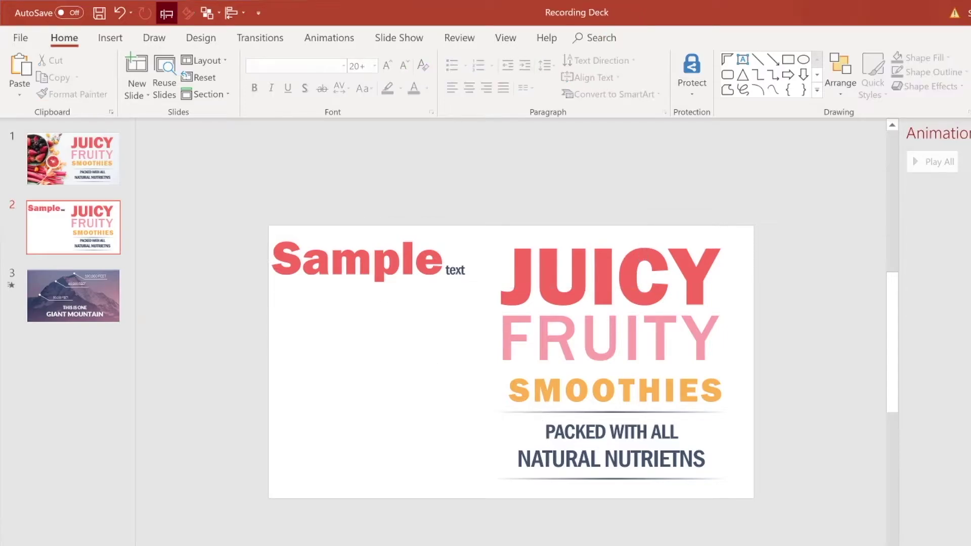
Draw a horizontal straight line on the left side of slide 2
click(578, 413)
scroll(578, 413, up, 4)
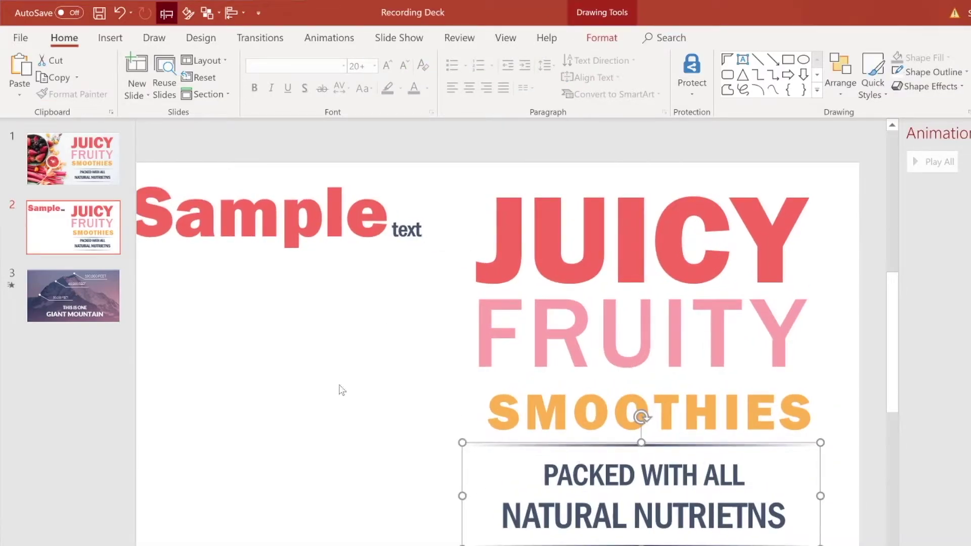
click(342, 390)
click(110, 38)
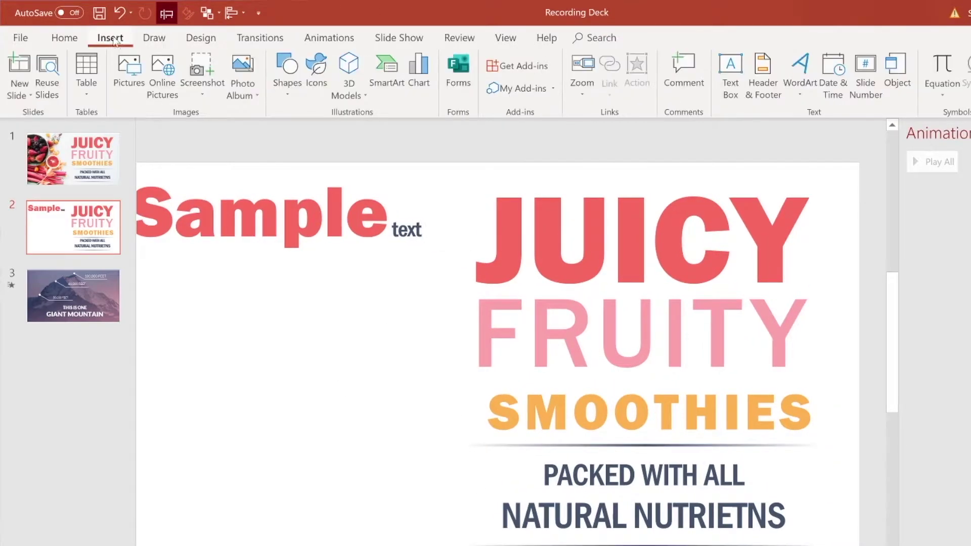
click(294, 84)
click(311, 129)
drag(198, 391, 406, 390)
Give the new line a blue, thicker outline
click(561, 72)
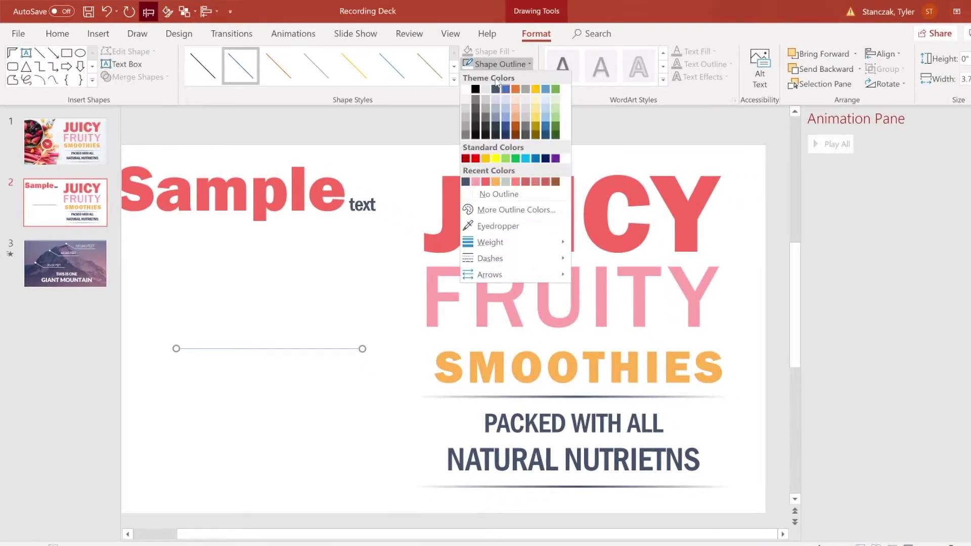
click(506, 89)
click(498, 64)
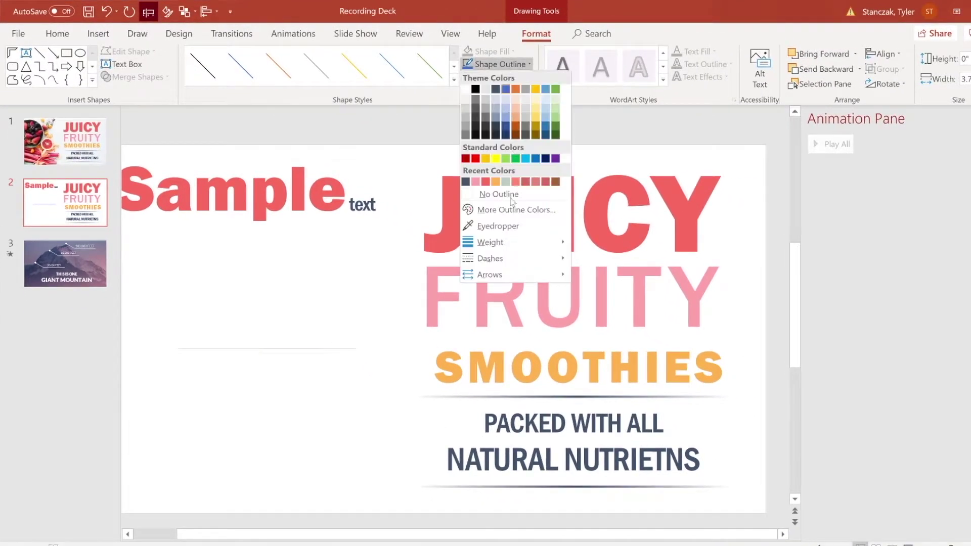
mouse_move(512, 239)
click(642, 336)
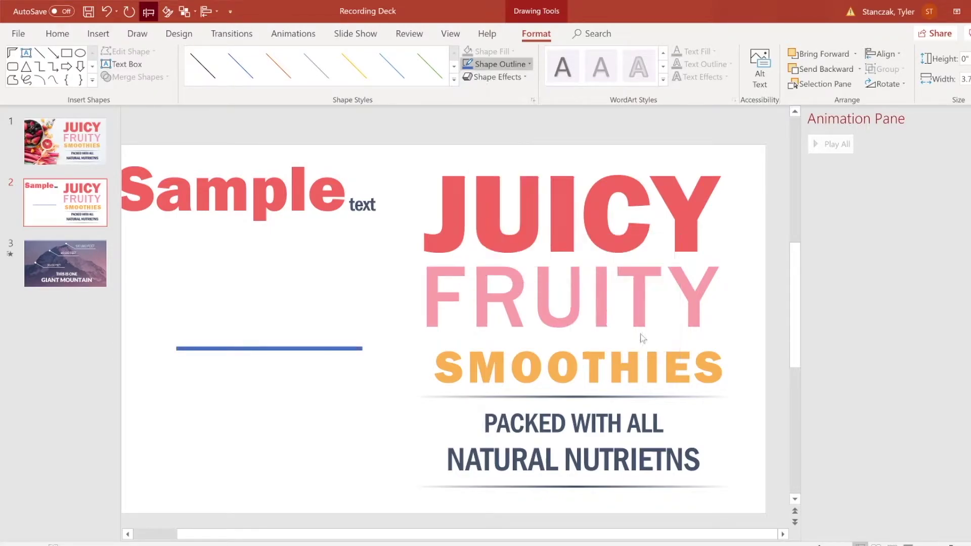
click(284, 392)
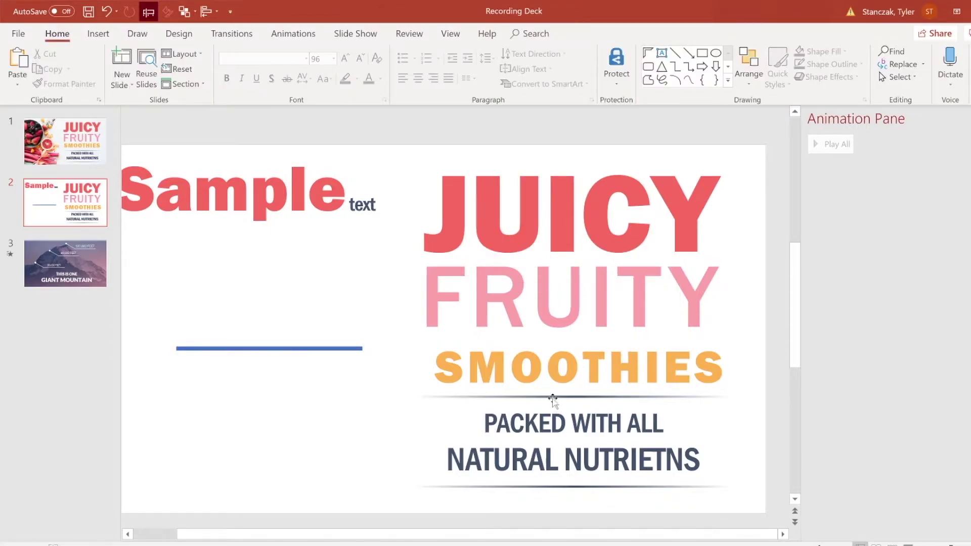
Format Painter the bottom grey gradient divider's style onto the blue line, then undo the last change
click(553, 399)
click(529, 490)
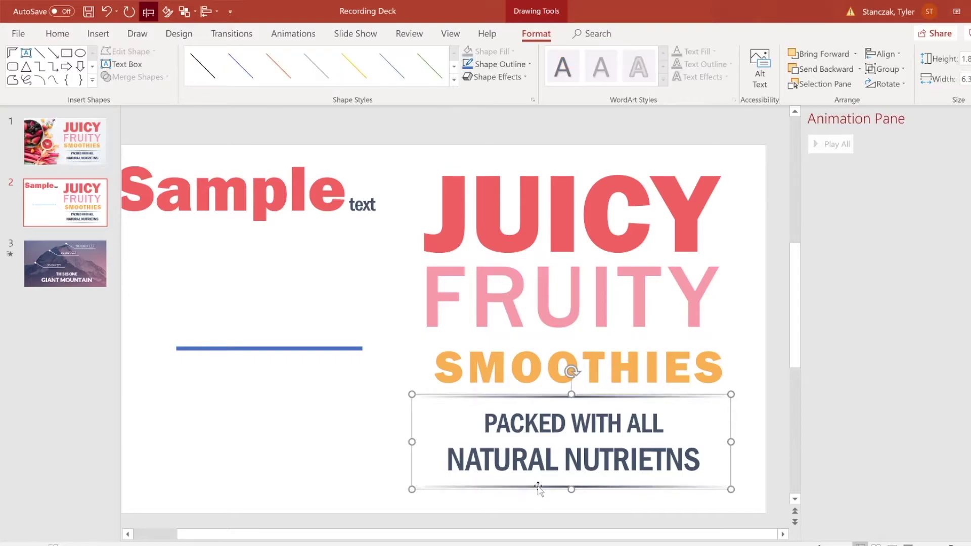
click(539, 487)
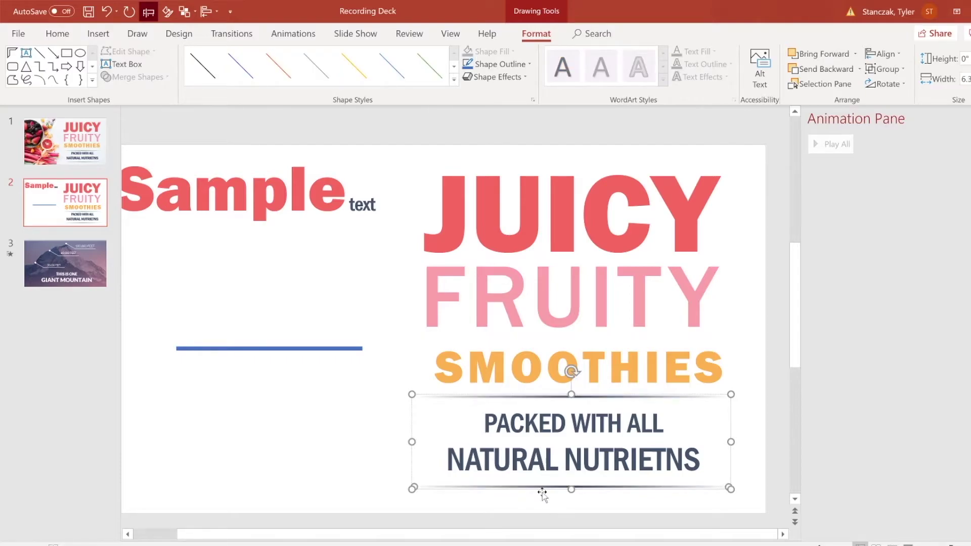
click(57, 33)
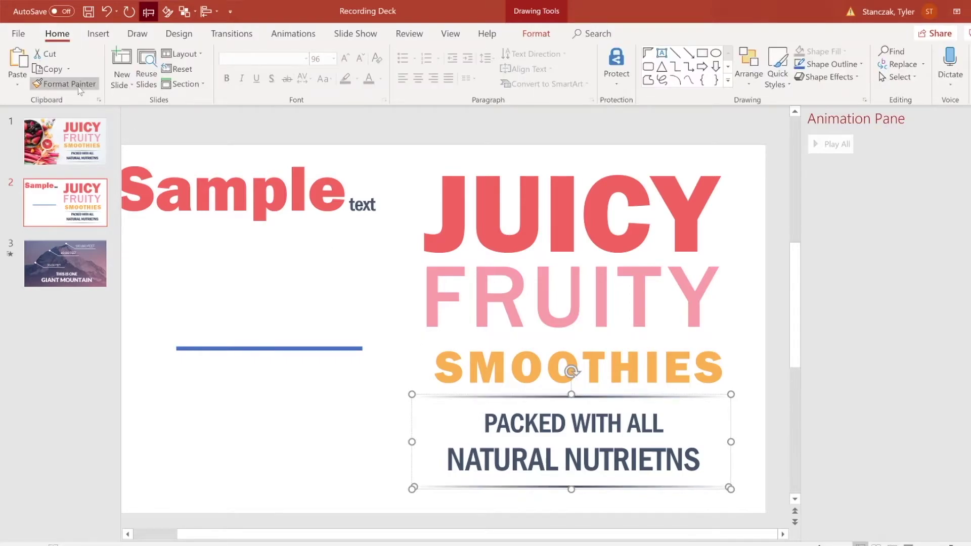
click(243, 349)
key(ctrl+z)
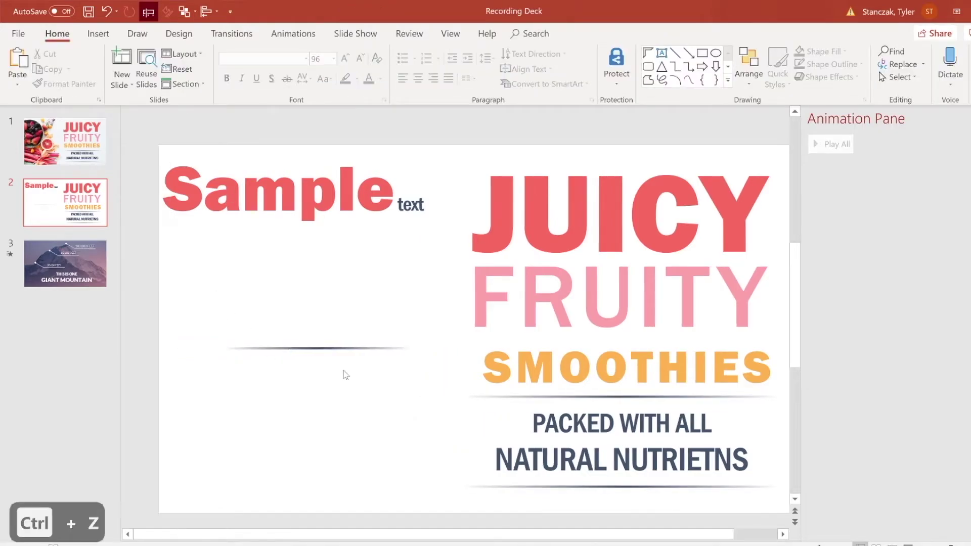
Open Format Shape for the new line and compare it with the bottom divider's gradient line settings
click(332, 349)
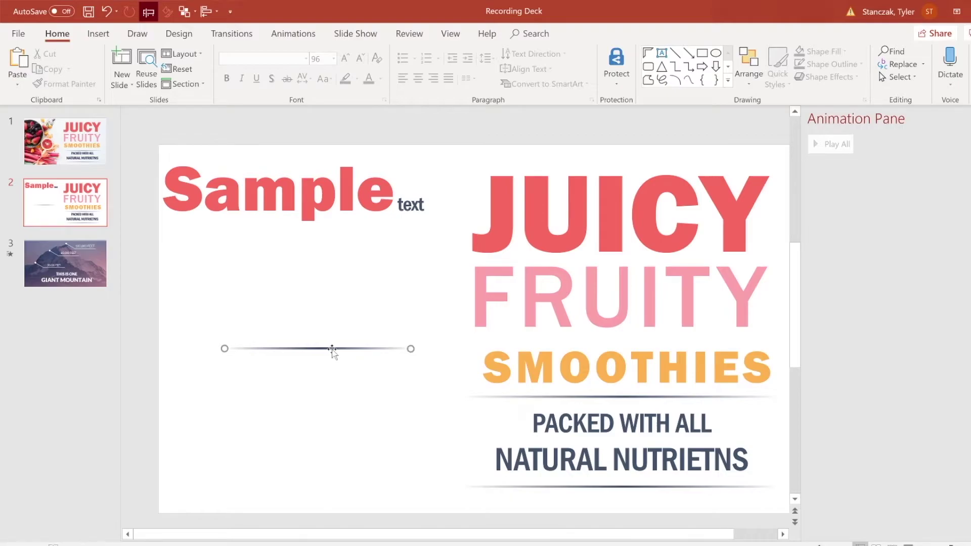
right_click(332, 349)
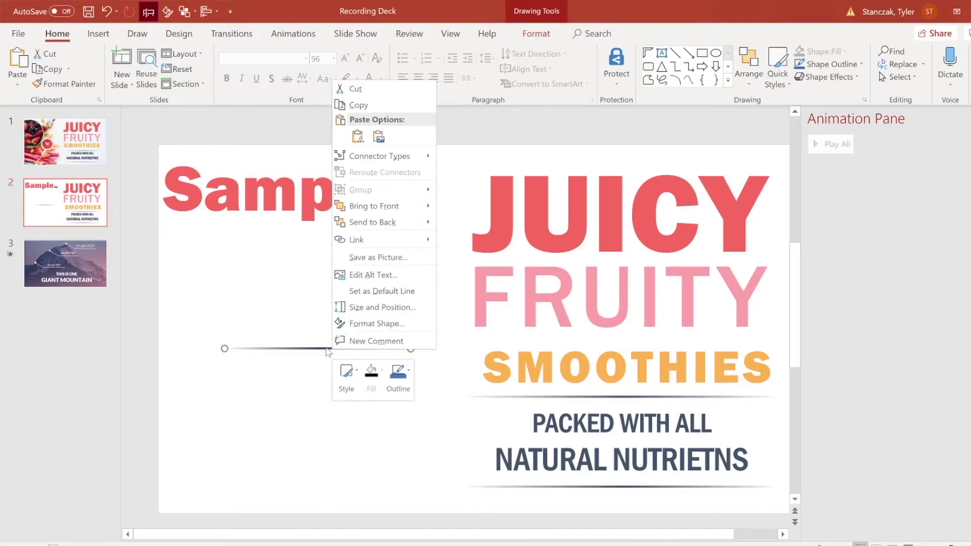
click(375, 324)
click(417, 362)
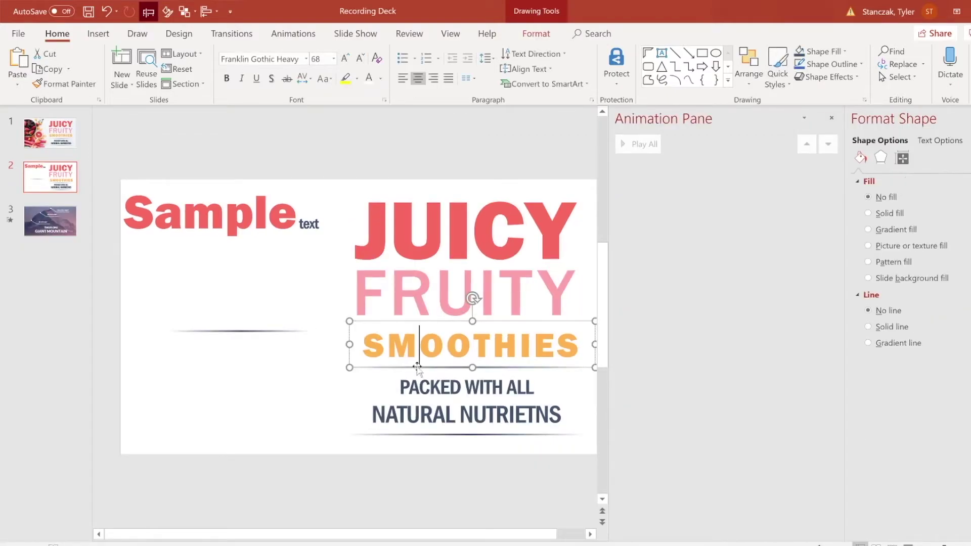
click(422, 438)
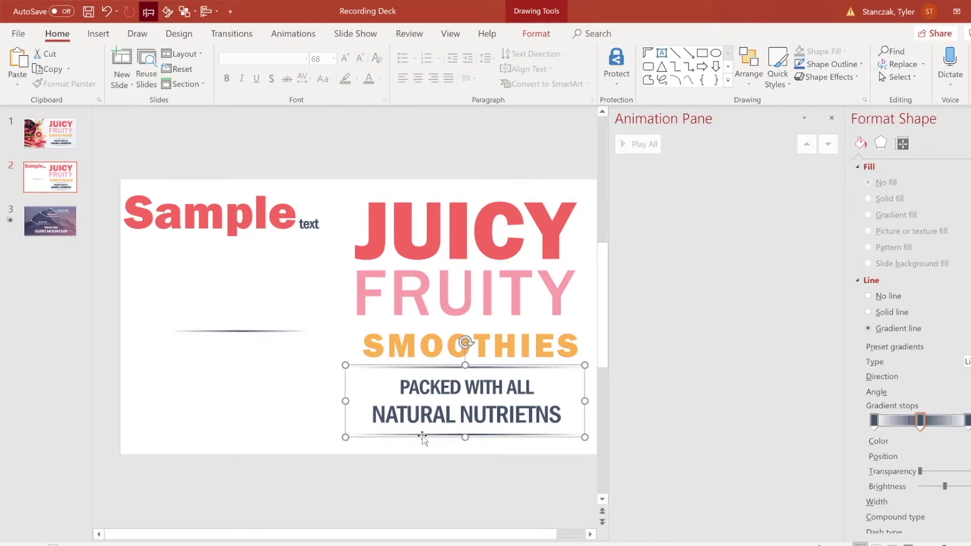
click(238, 332)
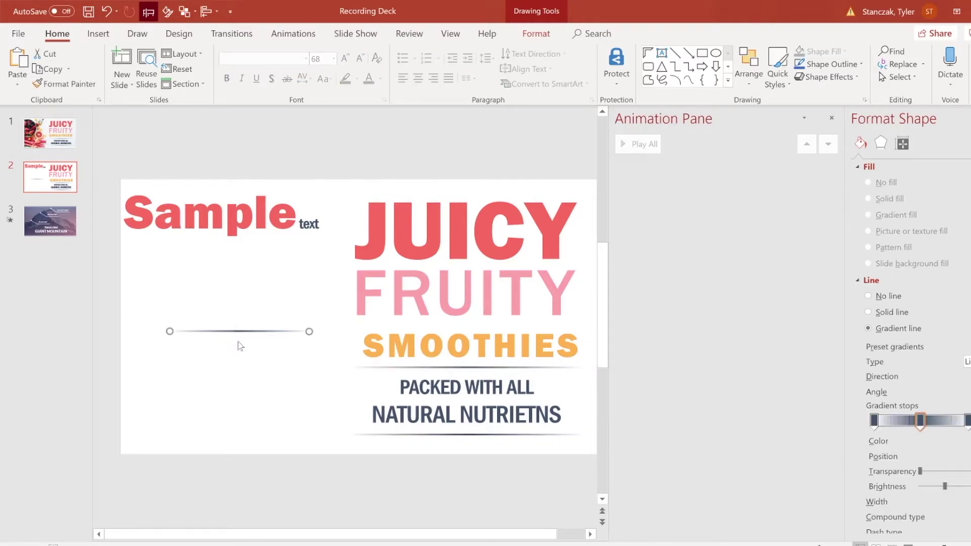
click(246, 359)
click(98, 34)
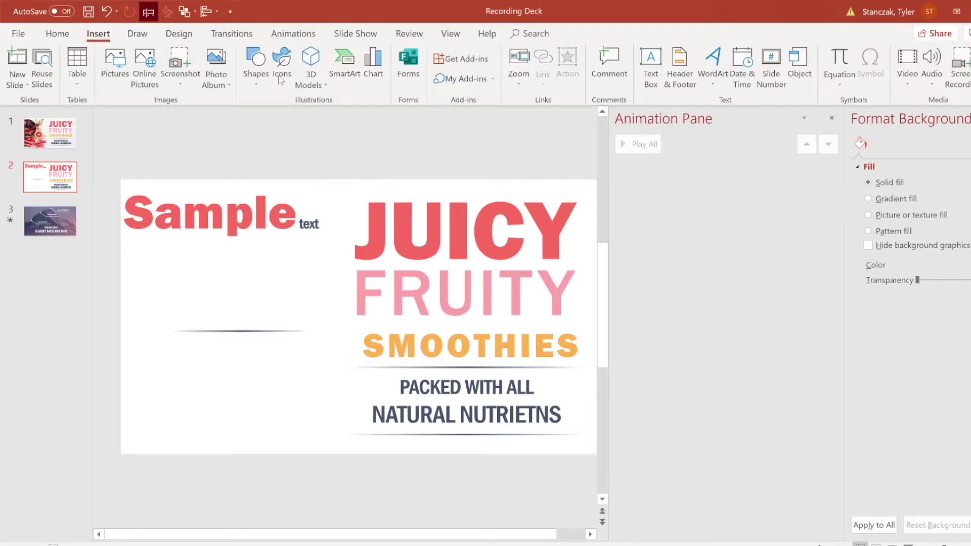
Draw a square just left of the line and give it the yellow shape style
click(257, 76)
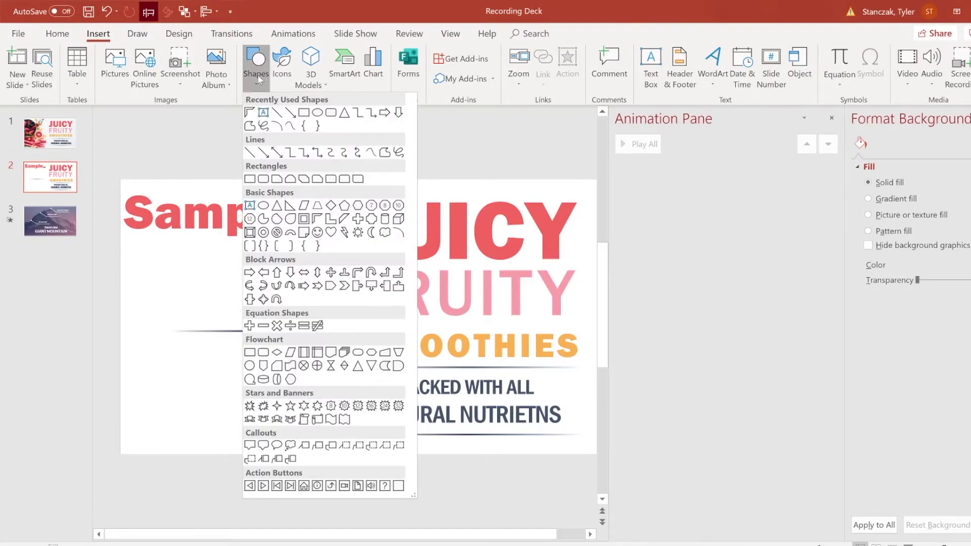
click(304, 113)
drag(160, 280, 231, 352)
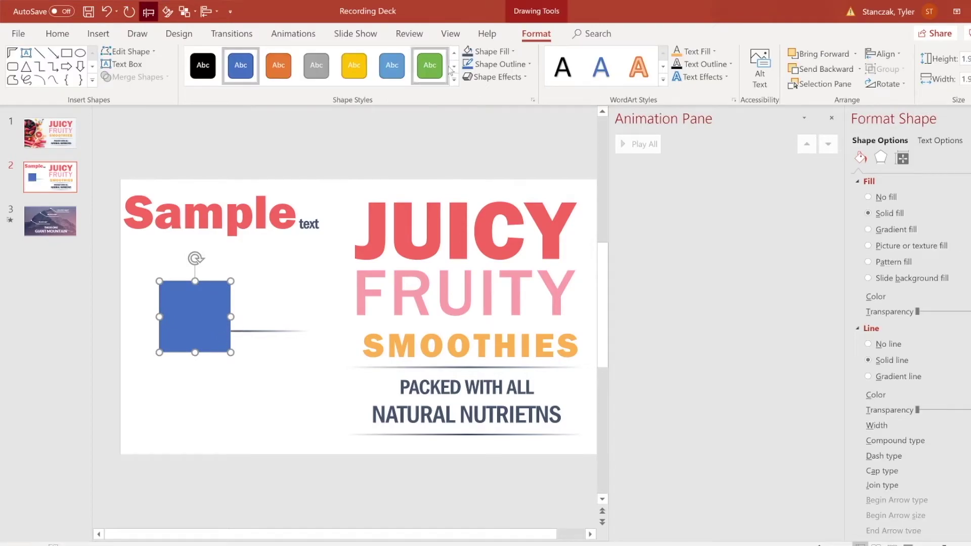
click(365, 74)
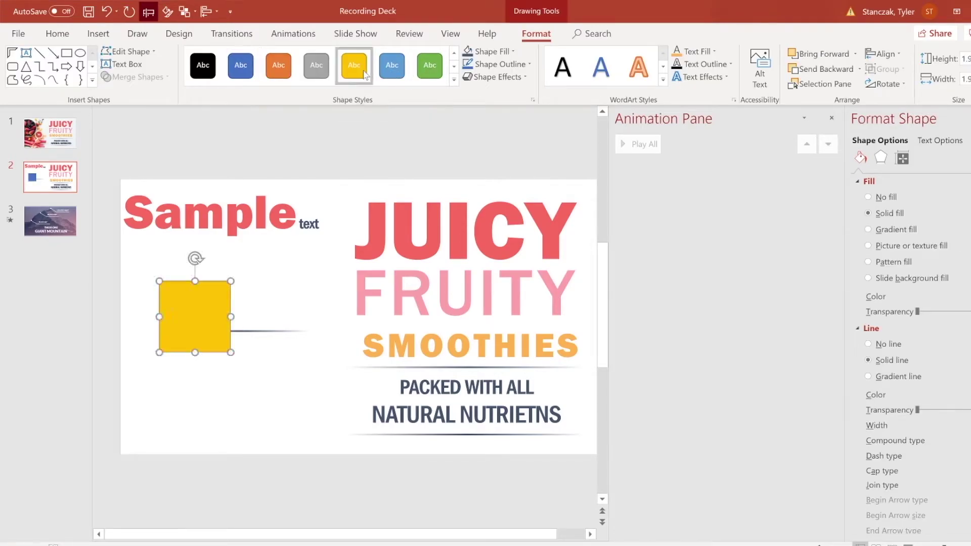
click(228, 399)
Draw a second square below and Format Painter the yellow square's style onto it
click(108, 39)
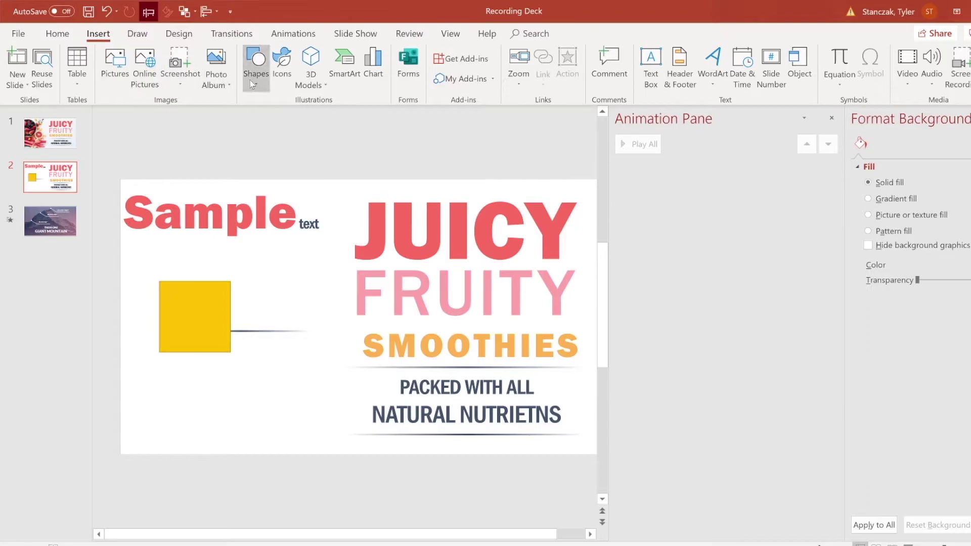
click(256, 69)
click(304, 113)
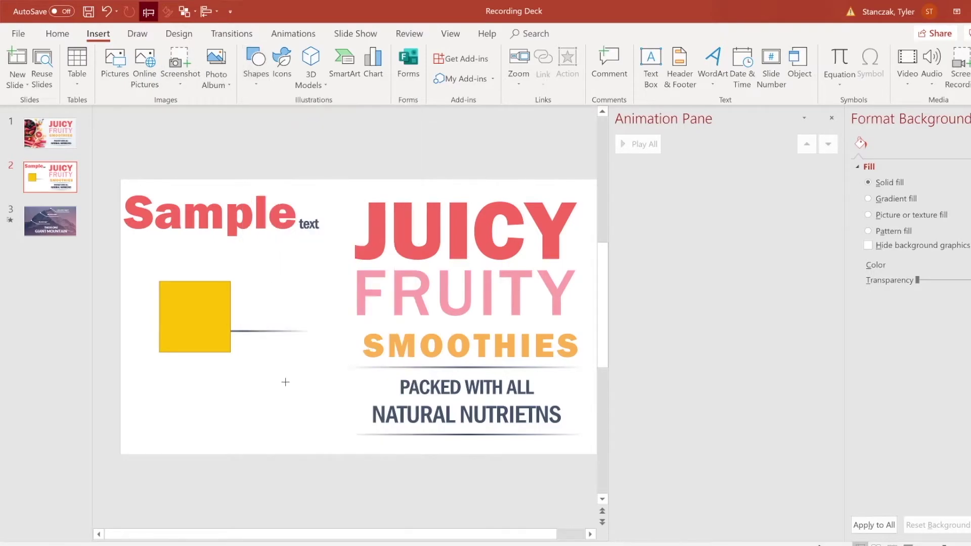
drag(259, 385, 326, 452)
click(188, 291)
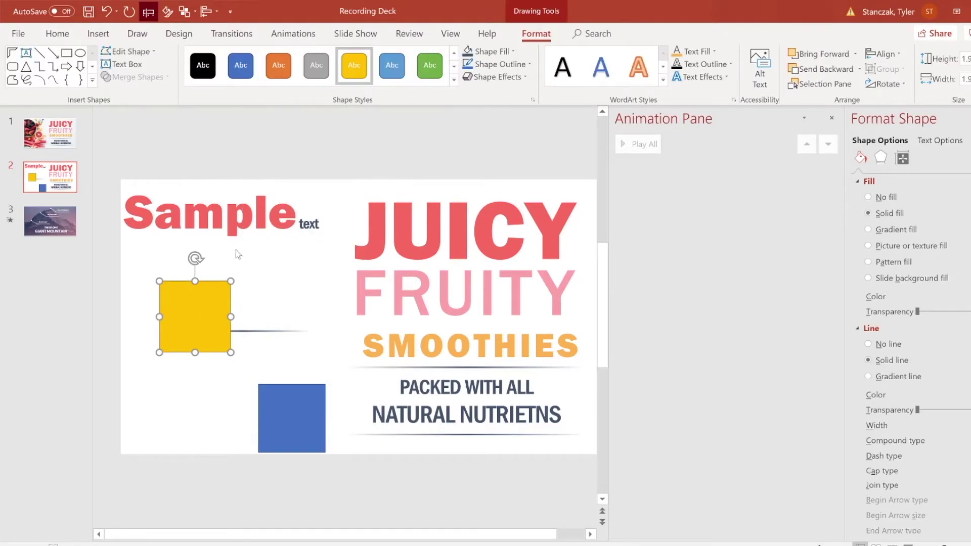
click(58, 34)
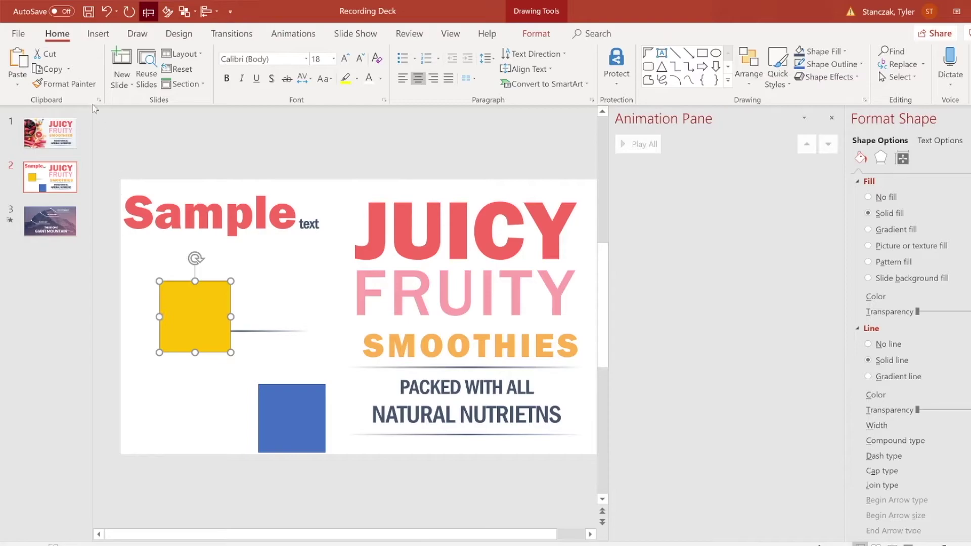
click(81, 87)
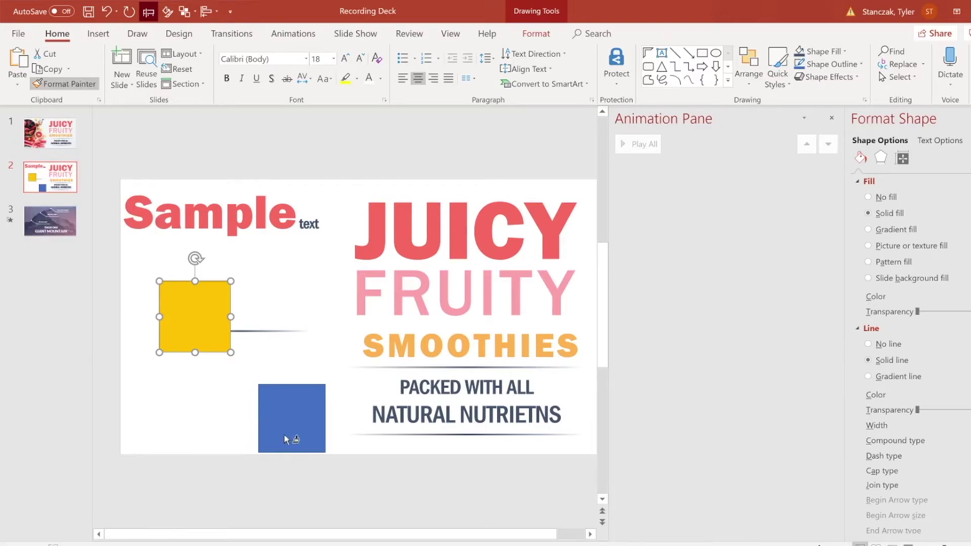
click(285, 438)
click(205, 403)
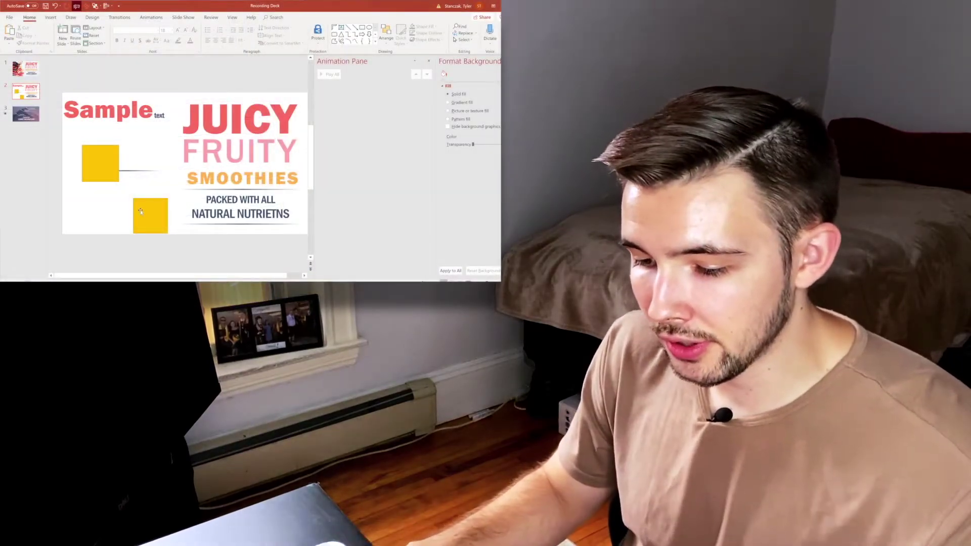
Delete the second square and stretch the yellow square lower on the slide
click(141, 211)
key(Delete)
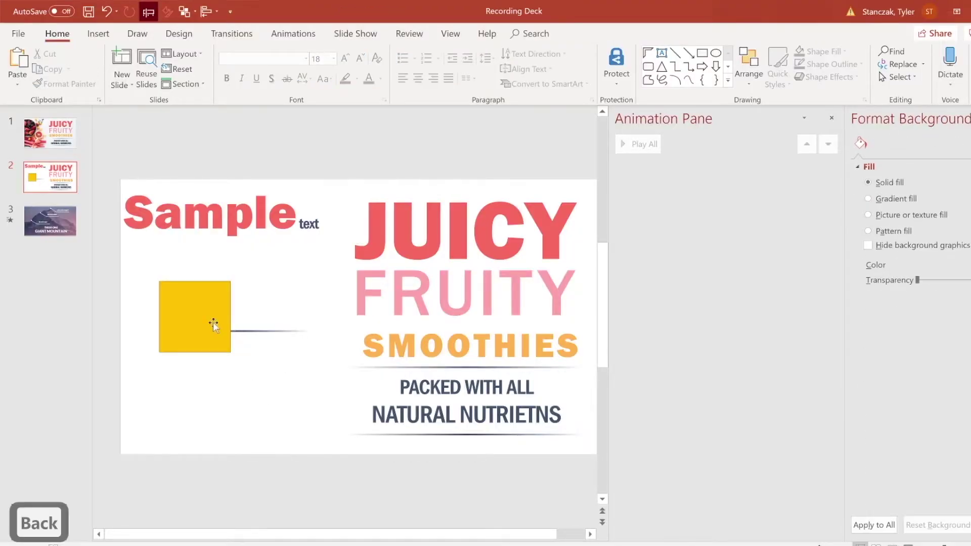
mouse_move(221, 315)
mouse_down()
mouse_move(211, 380)
mouse_move(303, 380)
mouse_up()
Type 'SAMPLE TEXT GOES HERE' in the yellow box, enlarge it in Franklin Gothic Heavy, and move it above the line
text(SAMPLE TEXT GOES HERE)
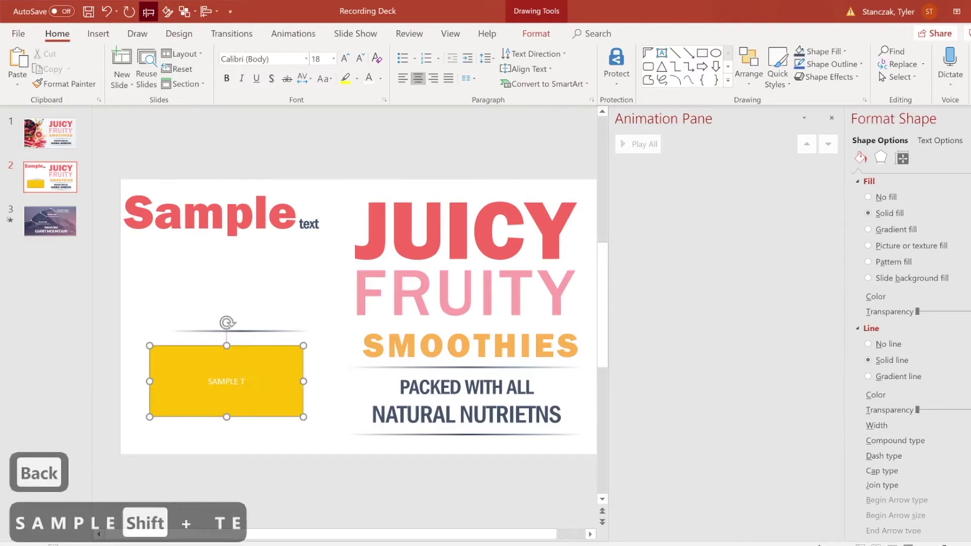
key(shift+Up)
key(ctrl+shift+period)
key(ctrl+shift+period)
key(ctrl+shift+period)
key(ctrl+shift+period)
key(ctrl+shift+period)
key(ctrl+shift+period)
key(ctrl+shift+period)
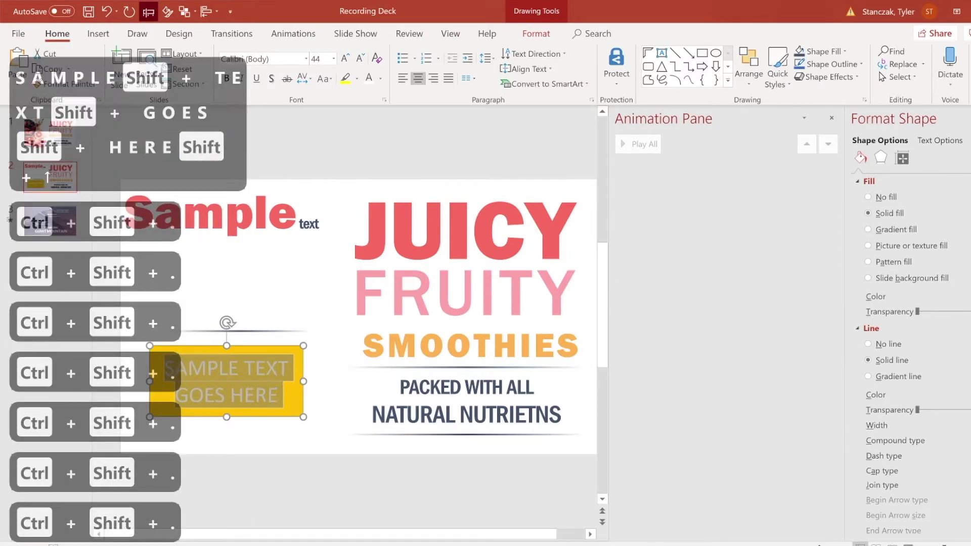
click(307, 59)
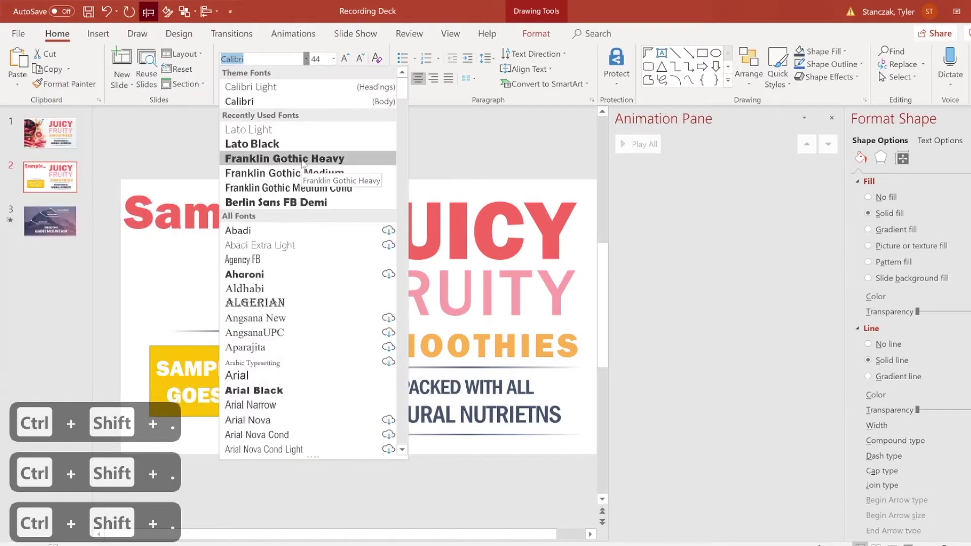
click(303, 160)
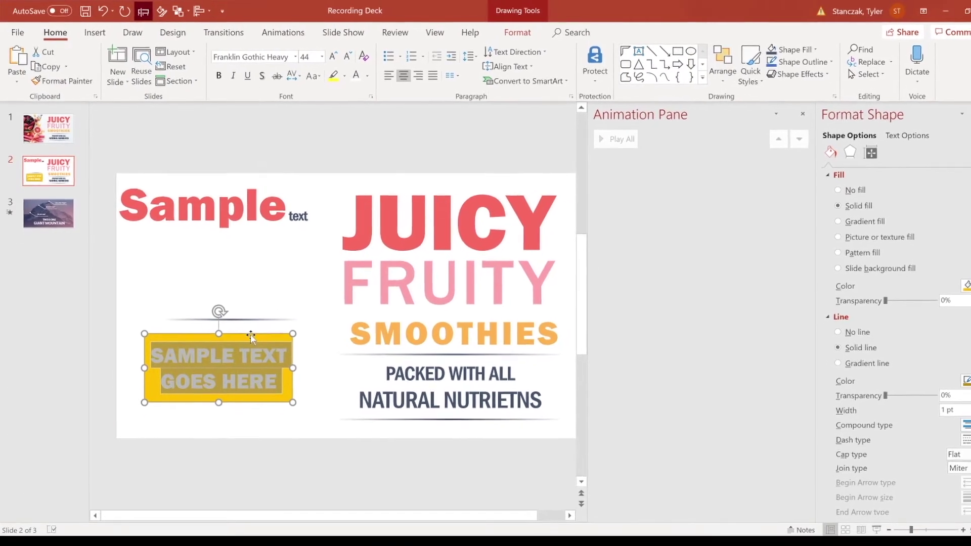
drag(228, 381, 255, 244)
click(234, 402)
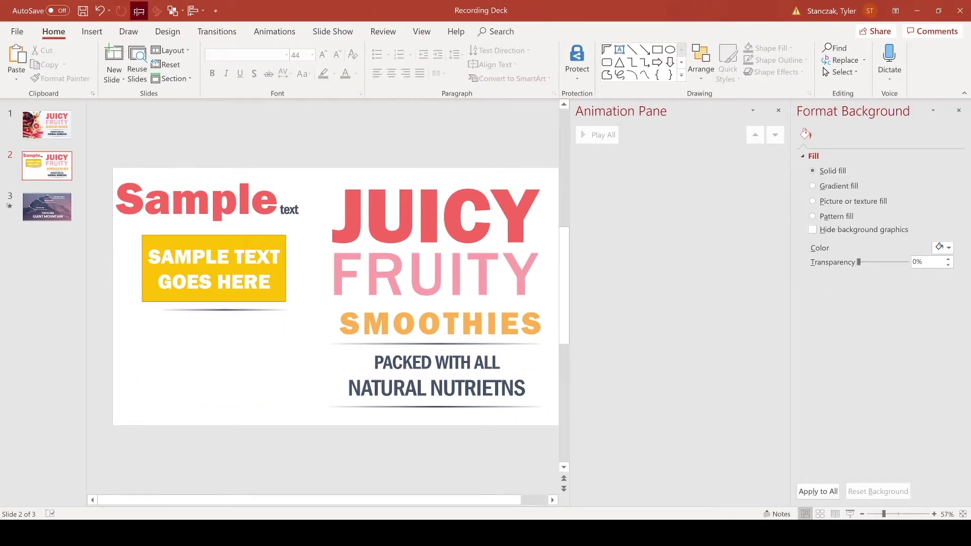
Draw a rectangle below the yellow box and type 'SAMPLE TEXT GOES HERE' in it
click(92, 32)
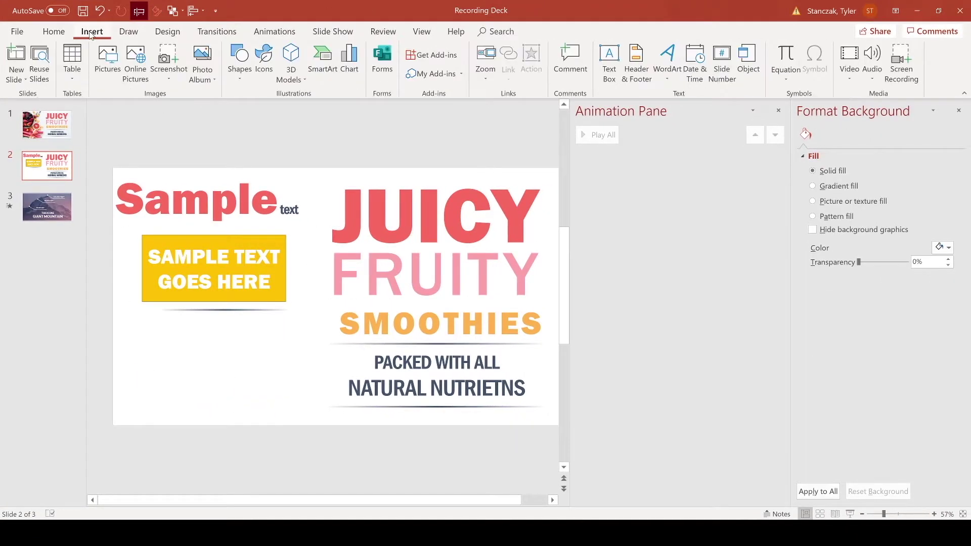
click(234, 75)
click(277, 107)
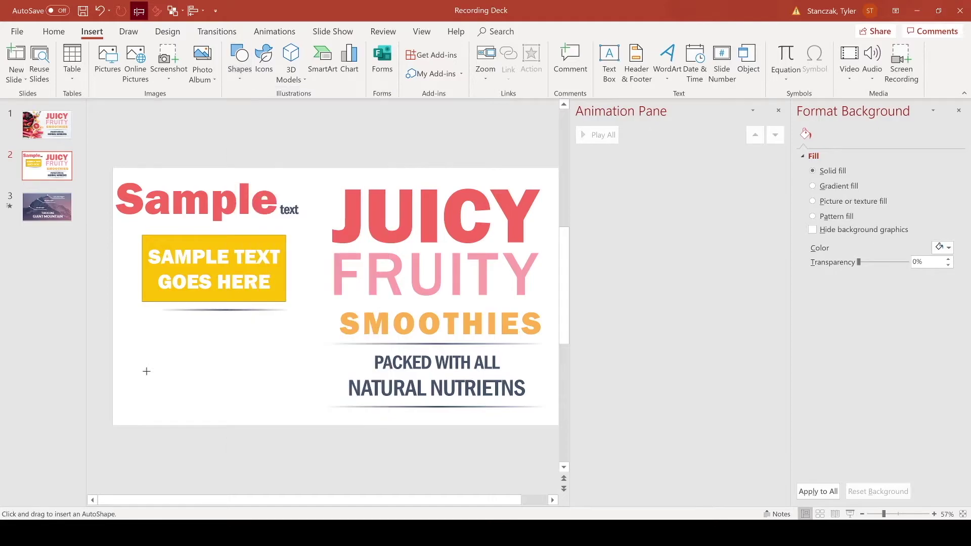
mouse_move(142, 349)
mouse_down()
mouse_move(282, 397)
mouse_move(284, 407)
mouse_up()
drag(248, 377, 258, 362)
text(S)
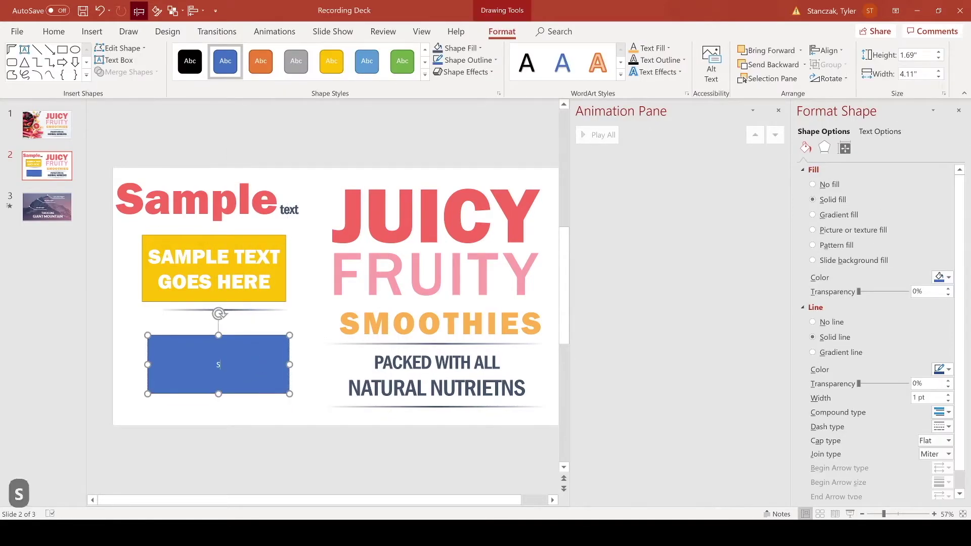
text(AMPLE TEXT GOES HERE)
Give the yellow box an orange outline 6 pt thick
click(214, 268)
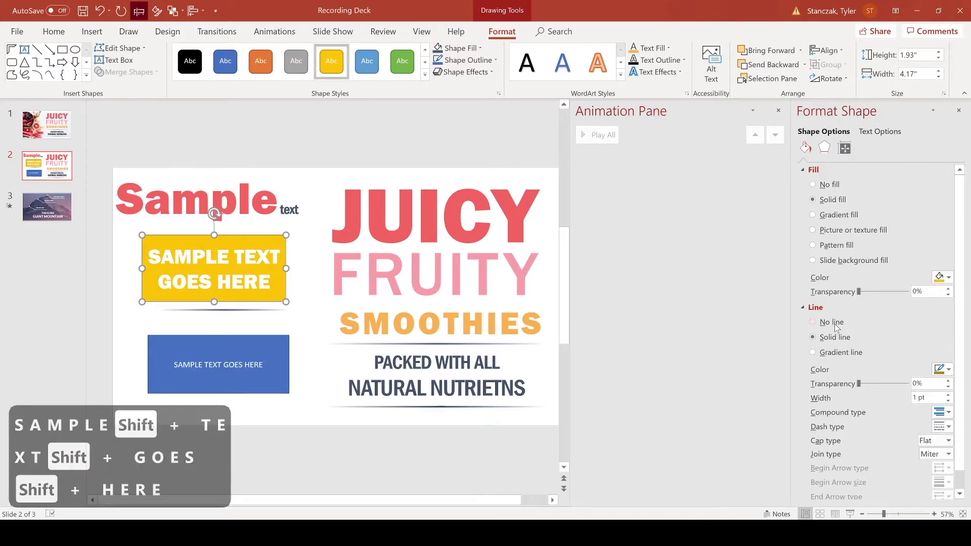
click(939, 369)
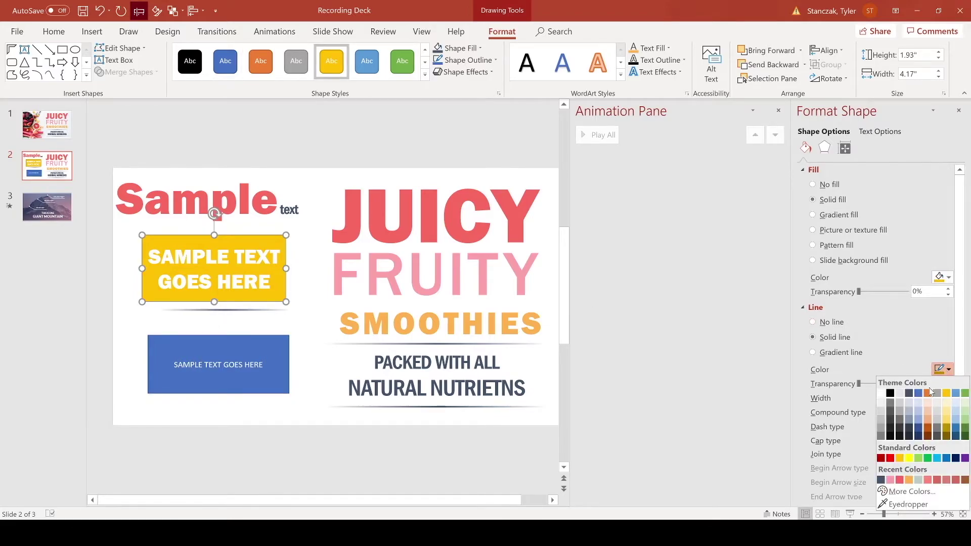
click(929, 394)
click(948, 396)
click(948, 395)
click(949, 395)
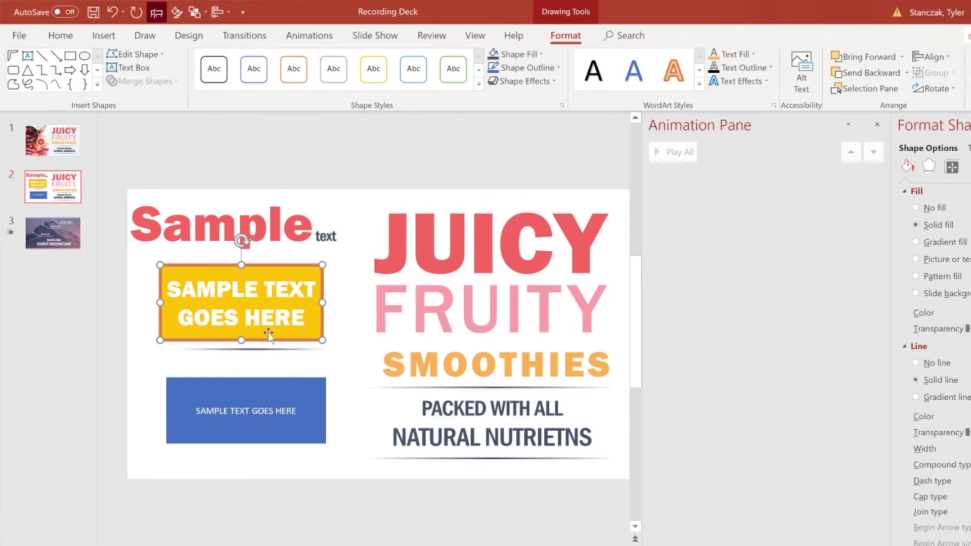
Copy and paste the yellow box, then move the copy up over JUICY
click(258, 397)
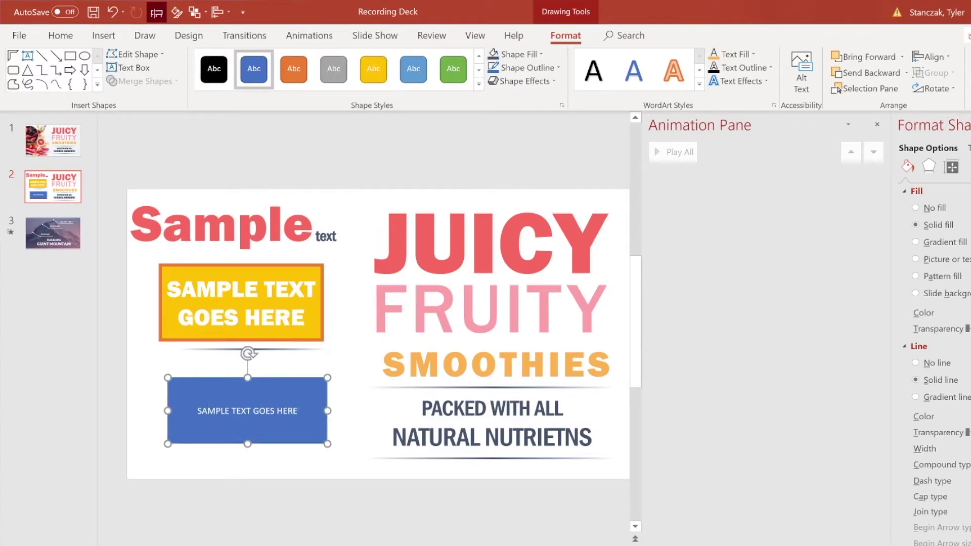
click(238, 272)
key(ctrl+c)
key(ctrl+v)
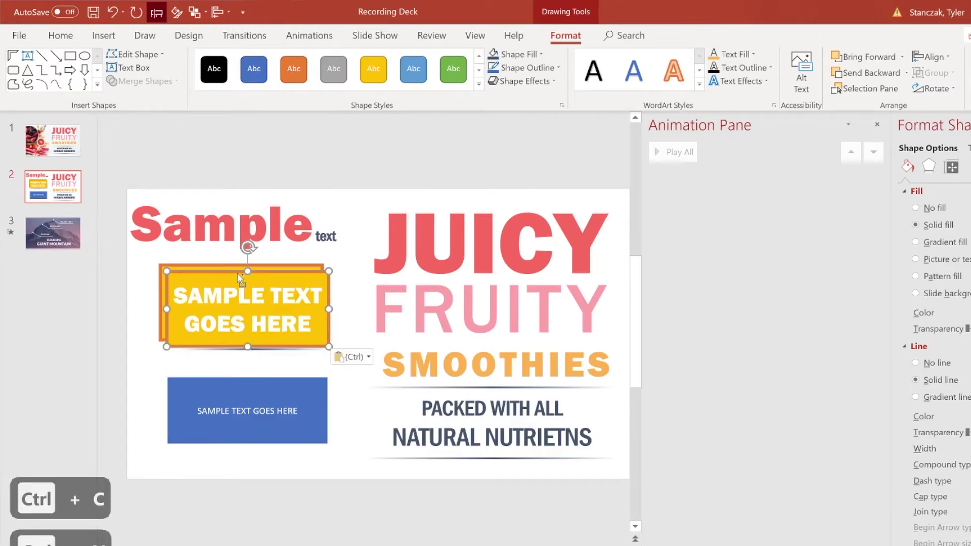
drag(237, 272, 393, 133)
Replace the blue box's text with 'LETS GO EAT THS SATURDAY'
triple_click(396, 203)
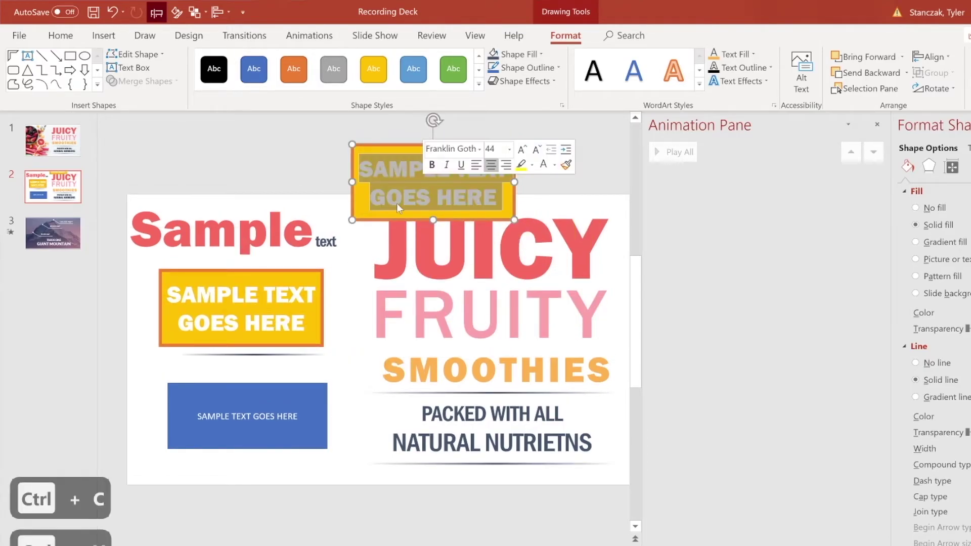
double_click(208, 412)
triple_click(207, 414)
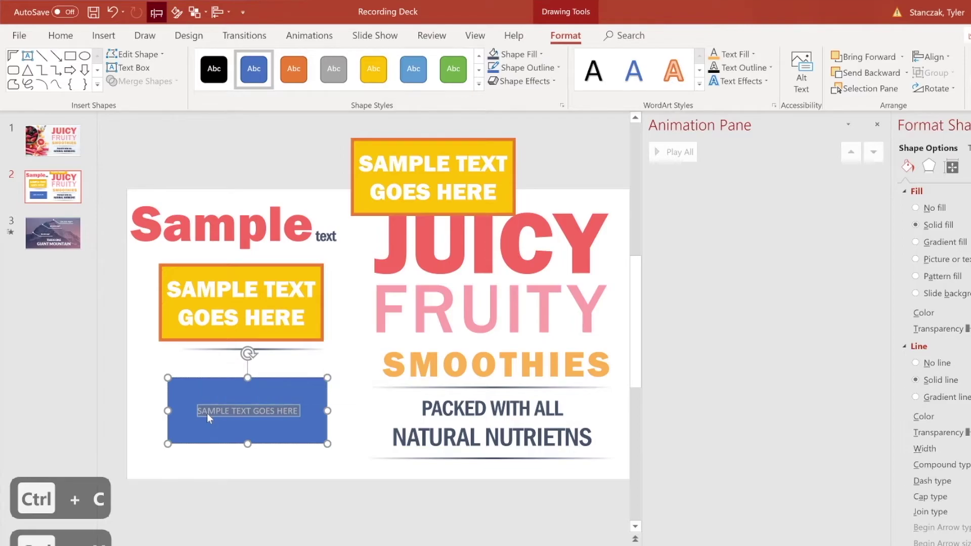
text(LETS GO EAT THS SATURDAY)
Format Painter the yellow box's style onto the blue box, then enlarge it so the text rewraps
click(160, 304)
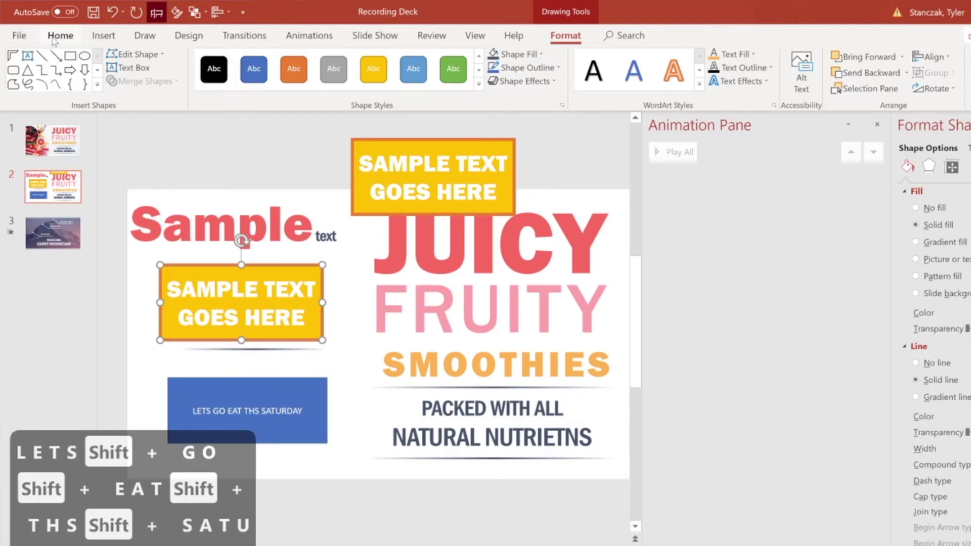
click(55, 40)
click(74, 90)
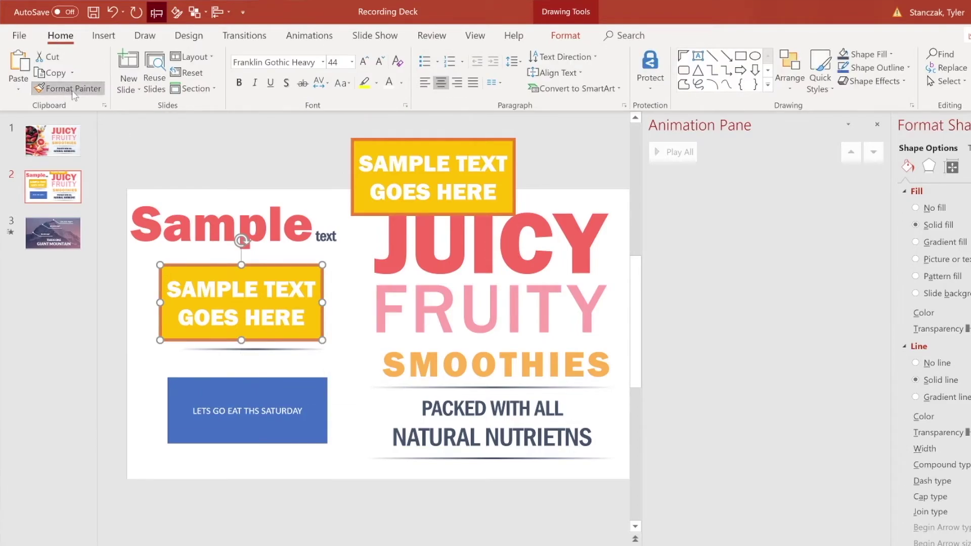
click(230, 394)
drag(328, 443, 339, 494)
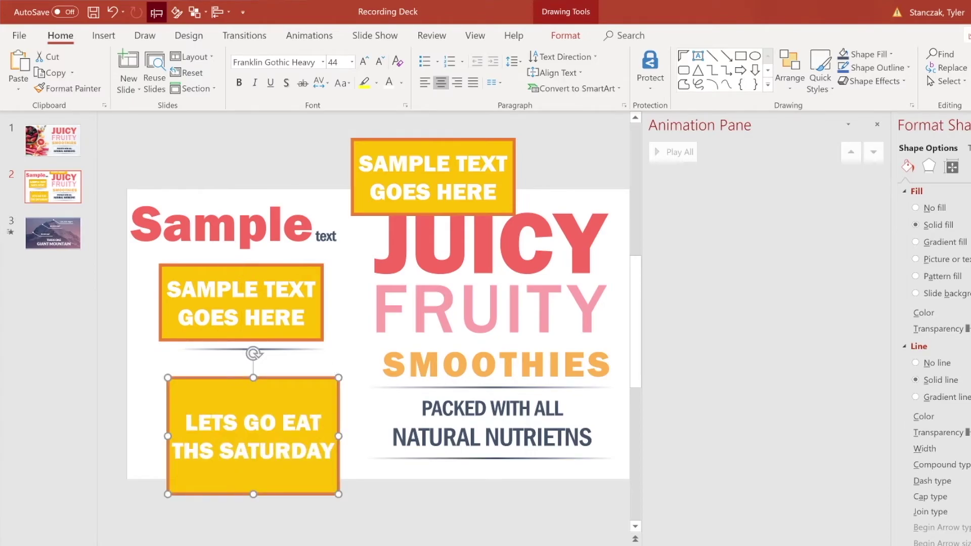
drag(338, 436, 368, 437)
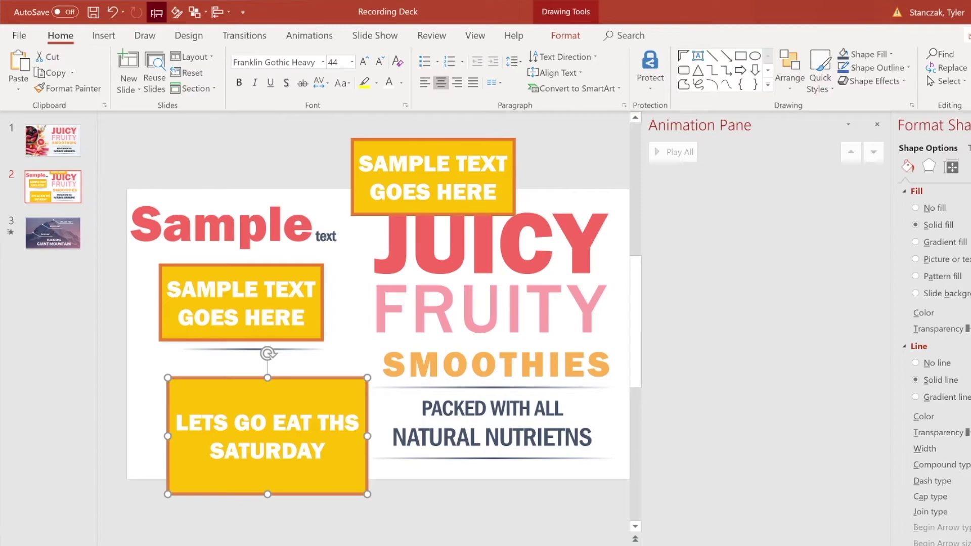